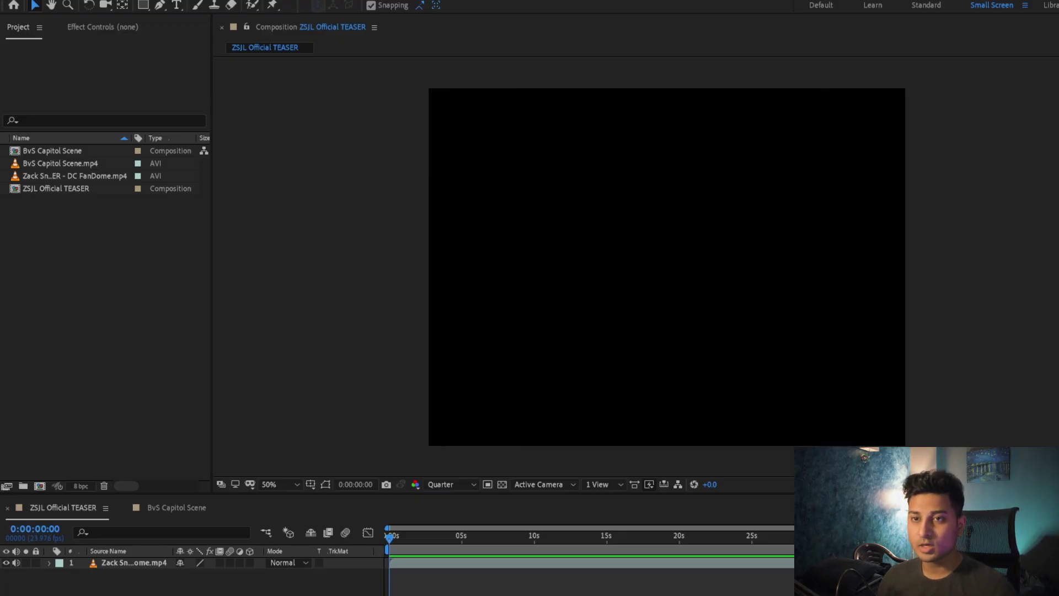
# Step: Compare the ZSJL Official TEASER and BvS Capitol Scene compositions' sizes in the Project panel
pyautogui.click(50, 251)
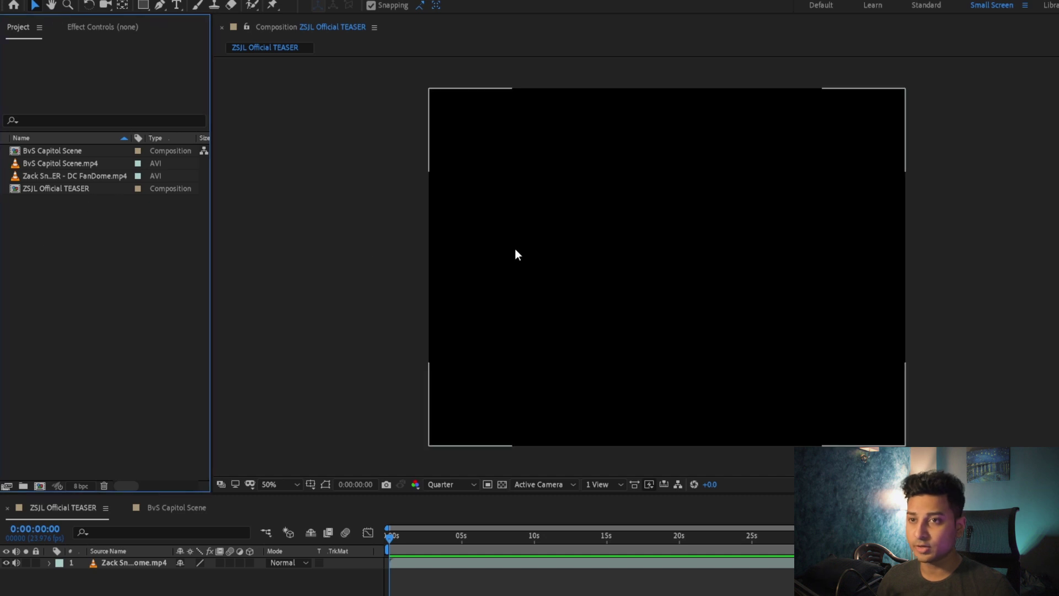
pyautogui.click(65, 191)
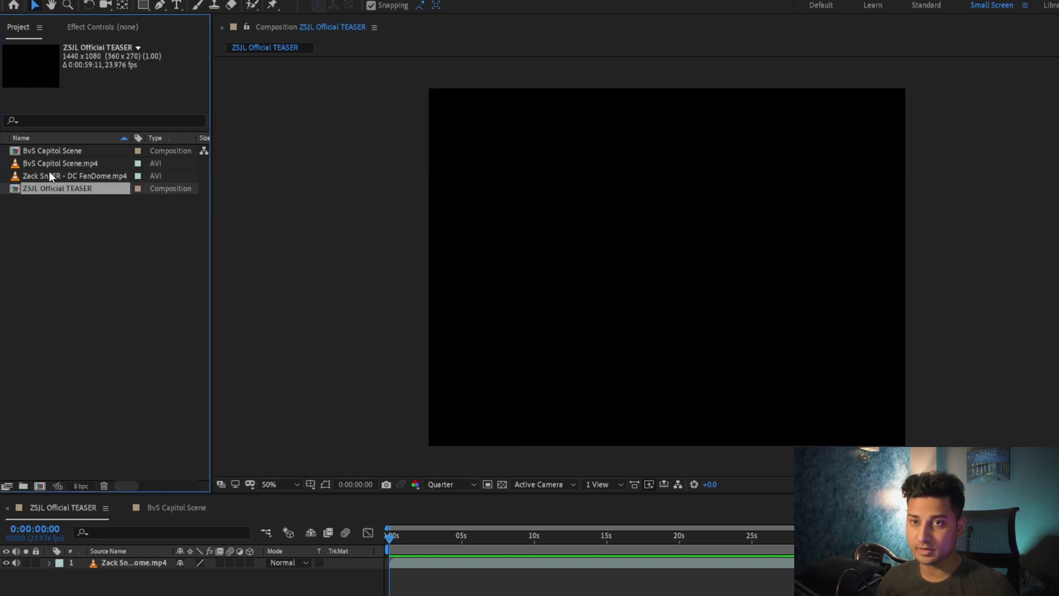
pyautogui.click(54, 151)
# Step: Reselect the teaser, scrub it to about 0:00:04, then switch to the BvS Capitol Scene comp
pyautogui.click(65, 189)
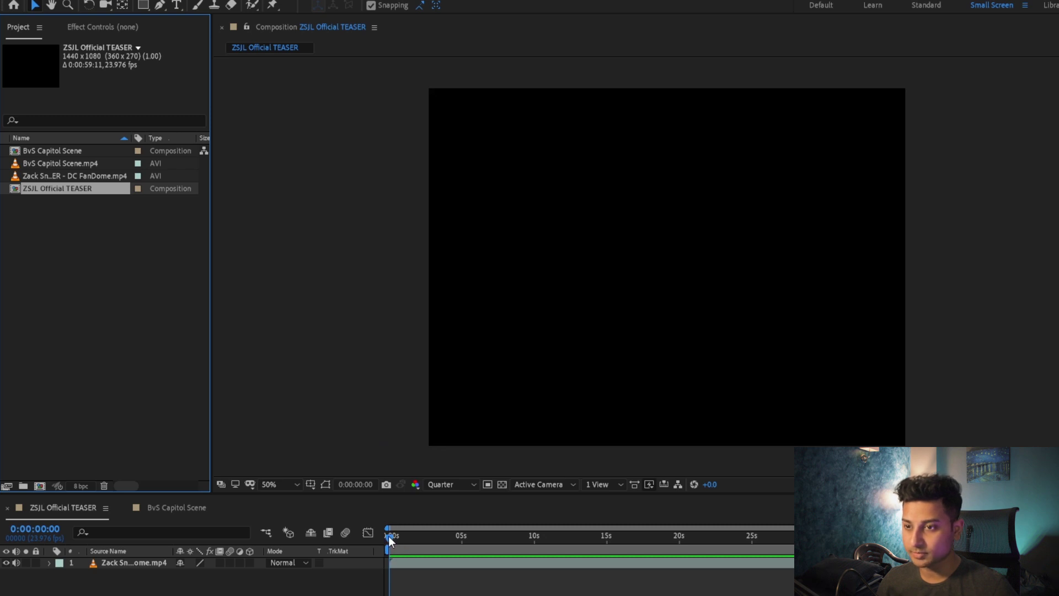
pyautogui.moveTo(389, 535); pyautogui.dragTo(460, 538)
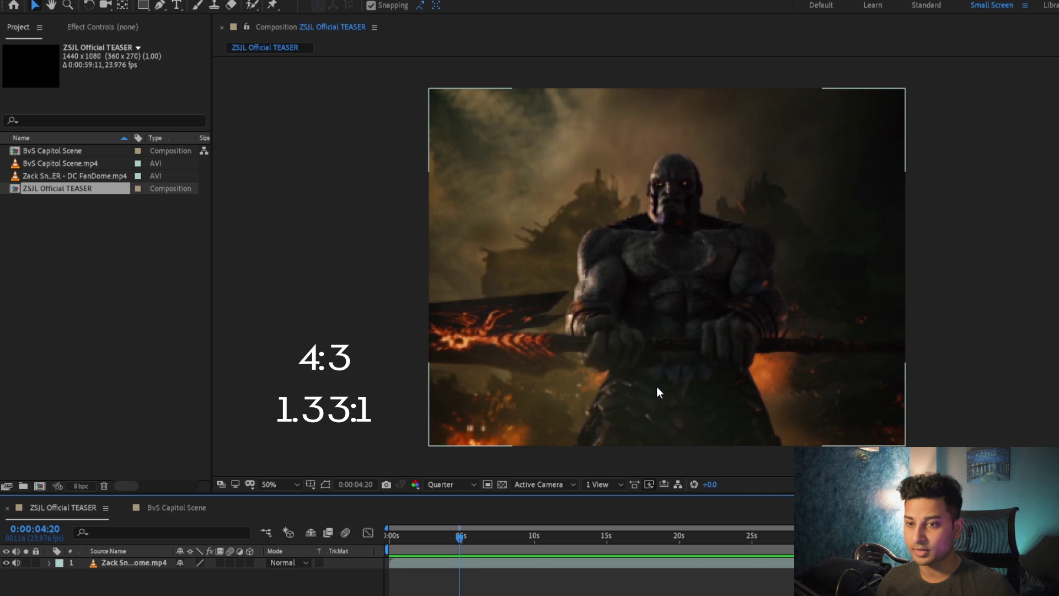
pyautogui.click(173, 507)
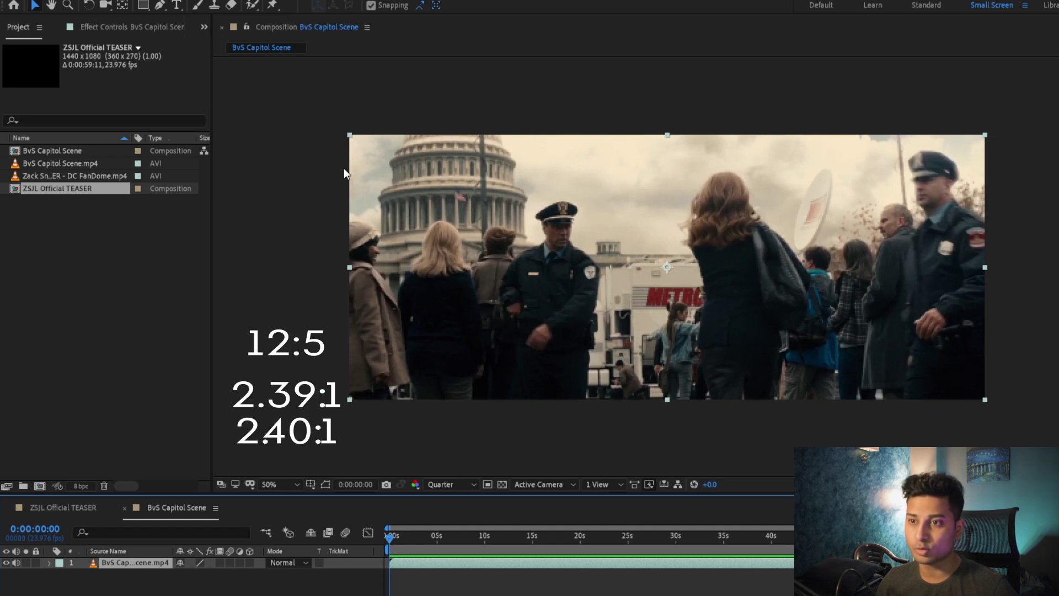
pyautogui.hotkey('ctrl', 'k')
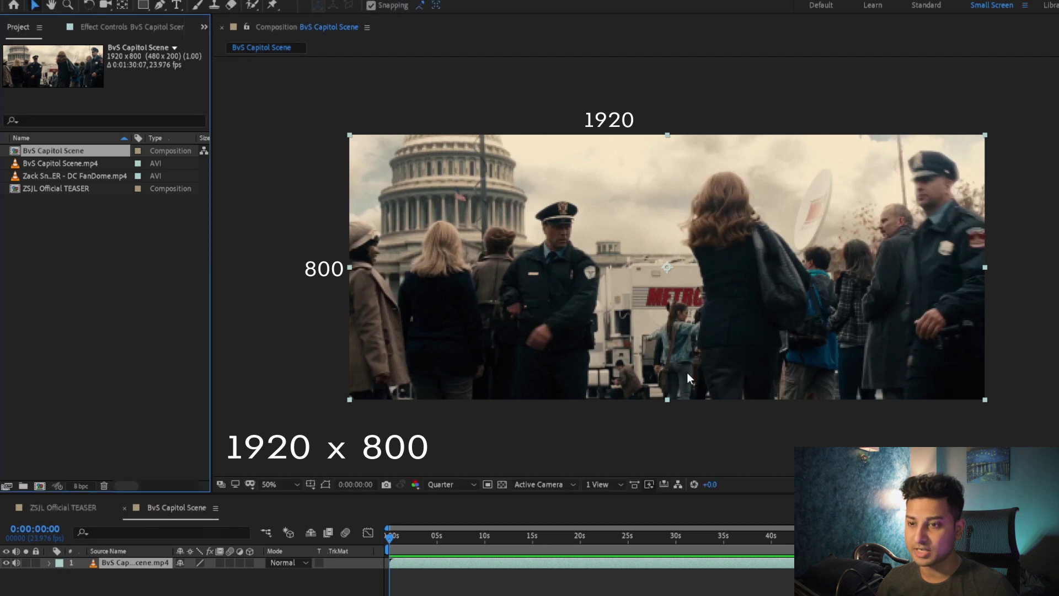
pyautogui.click(83, 505)
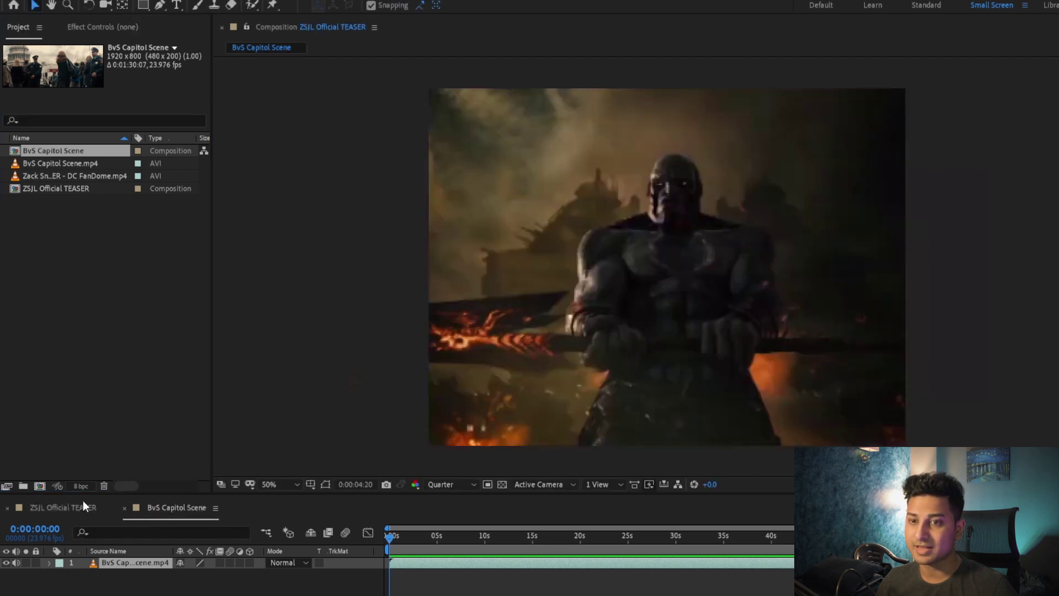
# Step: Preview the teaser and stop on the battlefield frame near 17 seconds
pyautogui.click(58, 189)
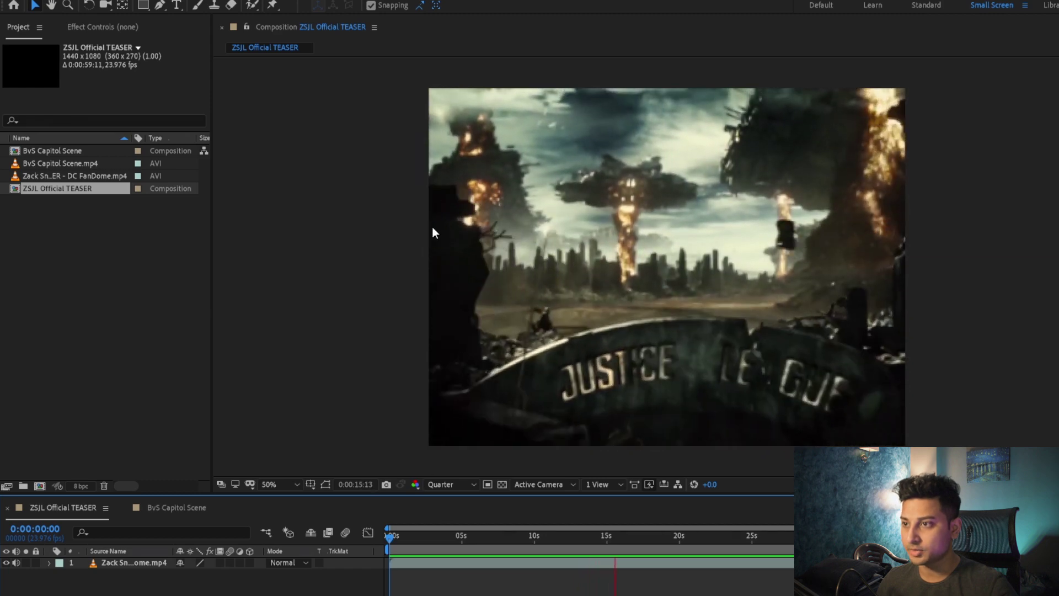
pyautogui.click(642, 539)
pyautogui.click(624, 537)
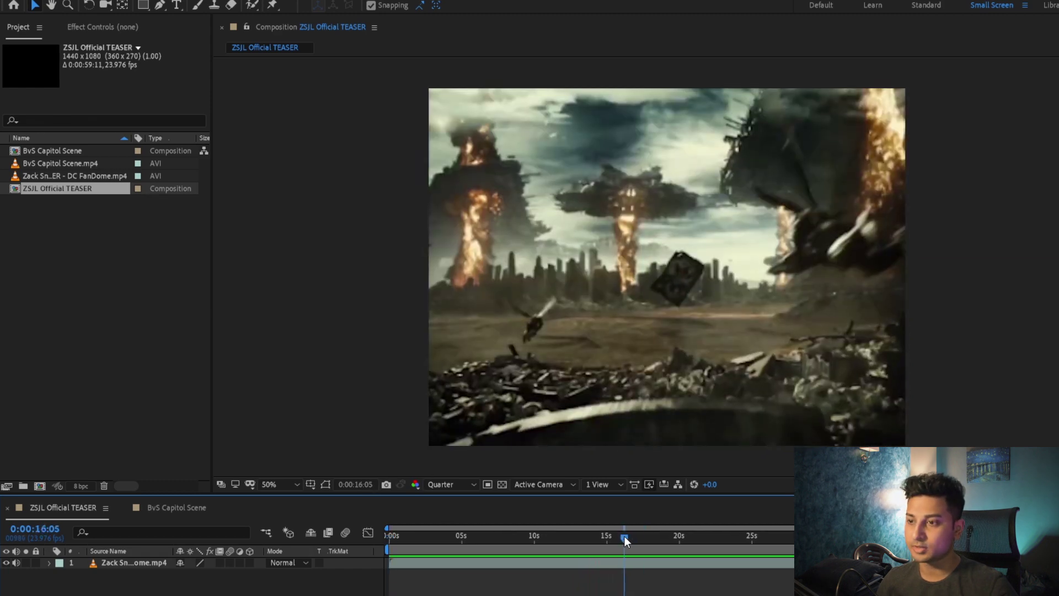
# Step: With nothing selected in the Project panel, create a new 1920x1080 composition
pyautogui.click(187, 250)
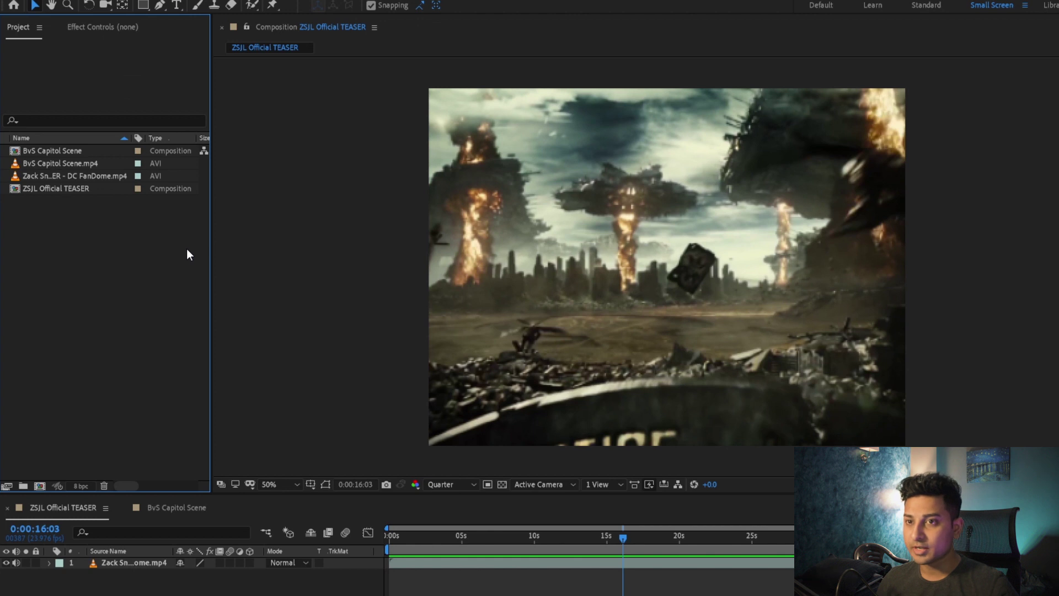
pyautogui.doubleClick(187, 248)
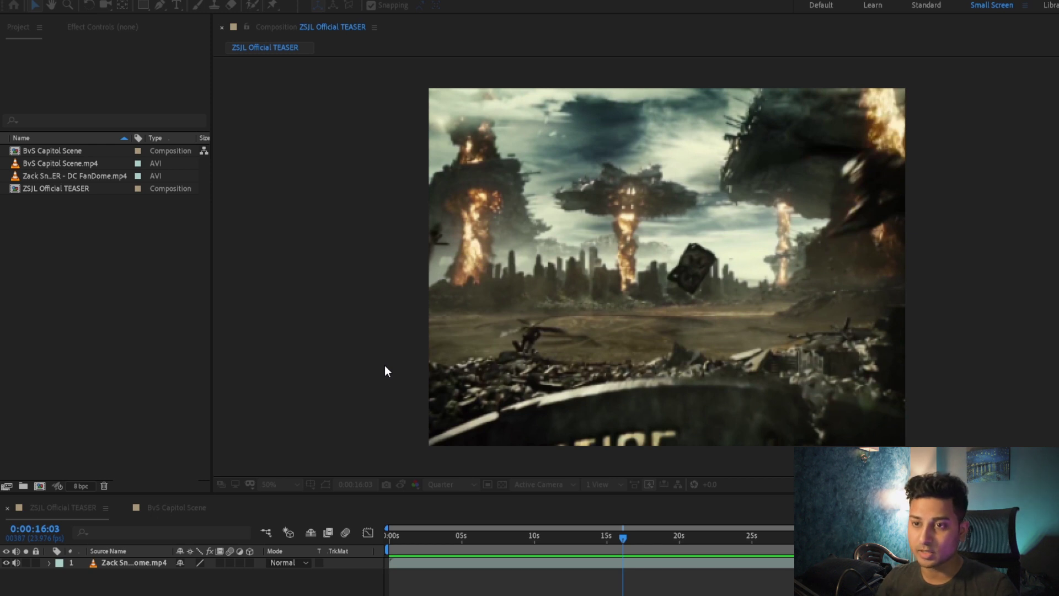
pyautogui.click(423, 595)
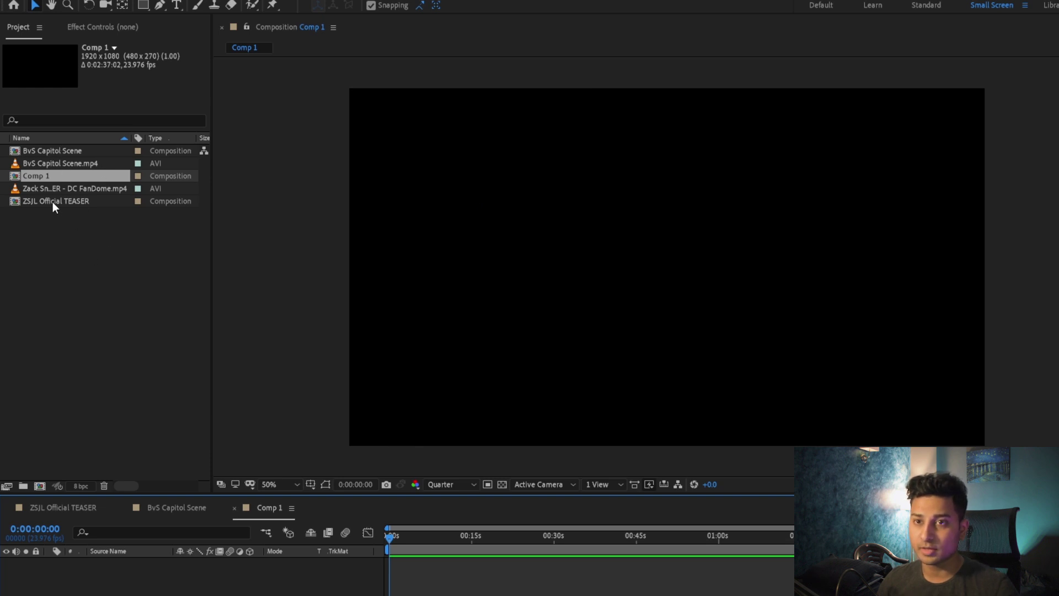
# Step: Drag ZSJL Official TEASER into Comp 1 and scrub to the foggy sea frame
pyautogui.moveTo(52, 202); pyautogui.dragTo(665, 270)
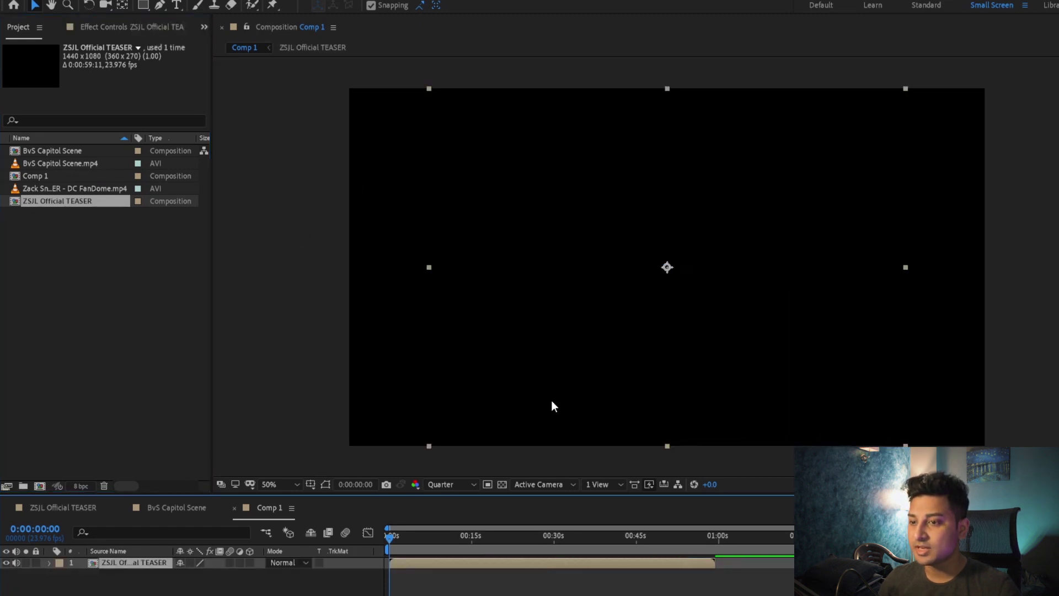
pyautogui.click(429, 537)
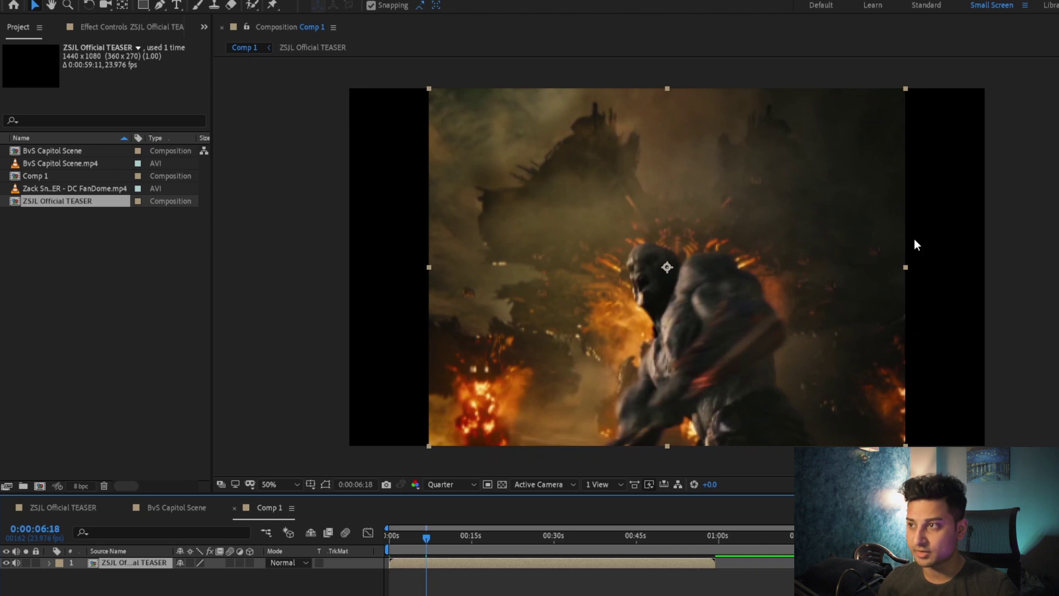
pyautogui.click(585, 537)
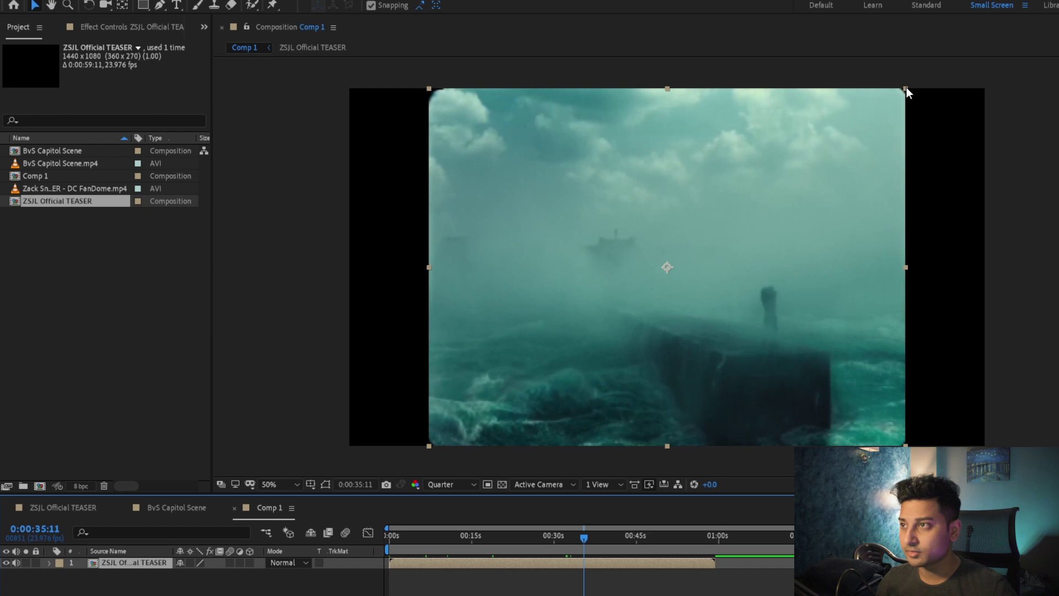
# Step: Resize the teaser layer by its corner handle until it spans Comp 1's full width
pyautogui.moveTo(906, 89); pyautogui.dragTo(876, 148)
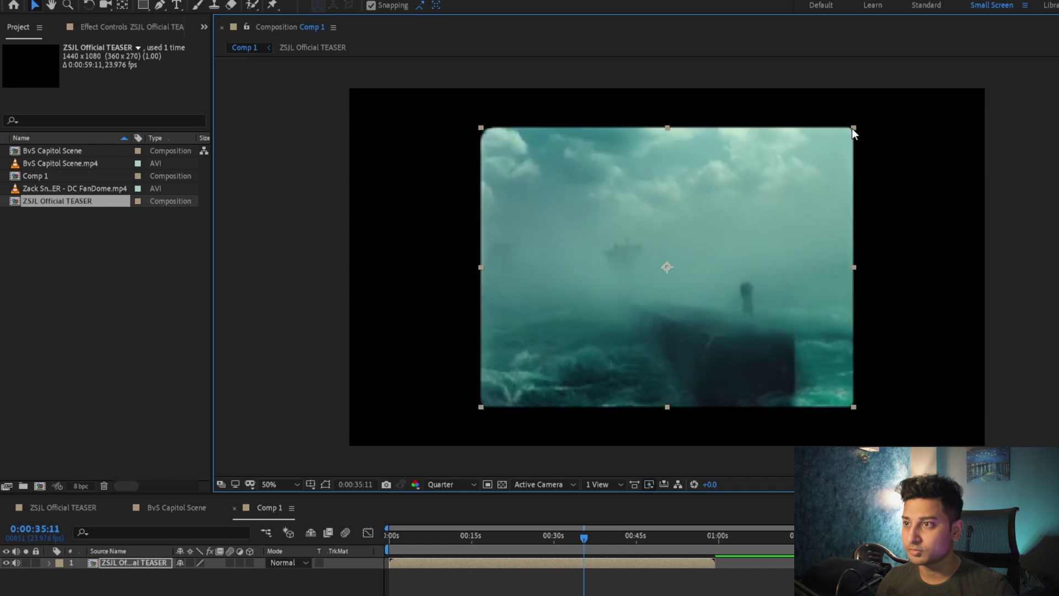
pyautogui.moveTo(854, 128)
pyautogui.mouseDown()
pyautogui.moveTo(816, 160)
pyautogui.moveTo(864, 117)
pyautogui.moveTo(891, 69)
pyautogui.moveTo(785, 194)
pyautogui.moveTo(903, 106)
pyautogui.moveTo(891, 109)
pyautogui.moveTo(889, 133)
pyautogui.moveTo(818, 122)
pyautogui.moveTo(917, 125)
pyautogui.moveTo(894, 144)
pyautogui.moveTo(937, 103)
pyautogui.moveTo(908, 83)
pyautogui.mouseUp()
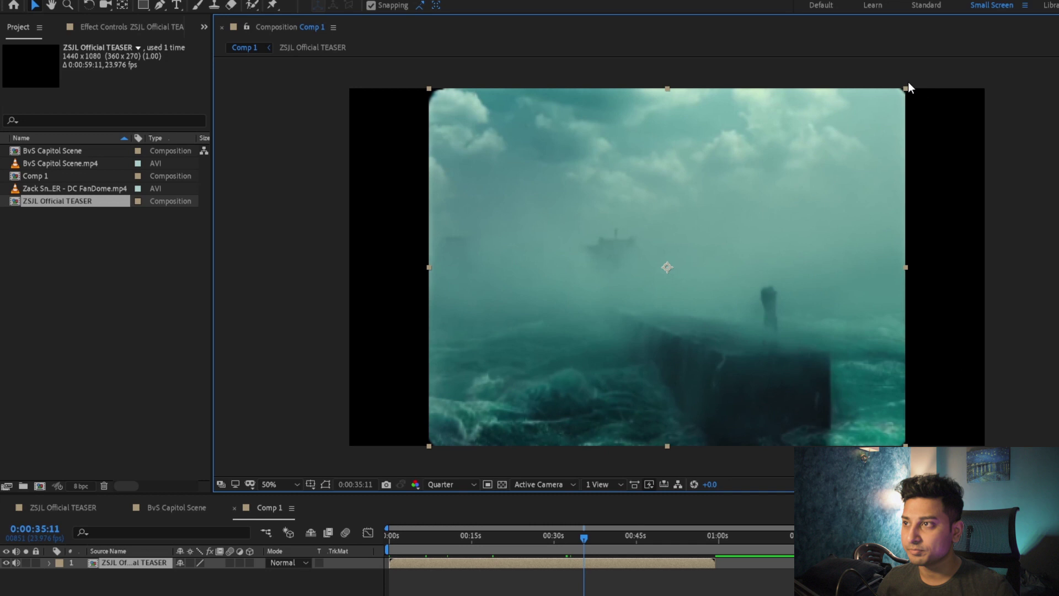
pyautogui.click(921, 379)
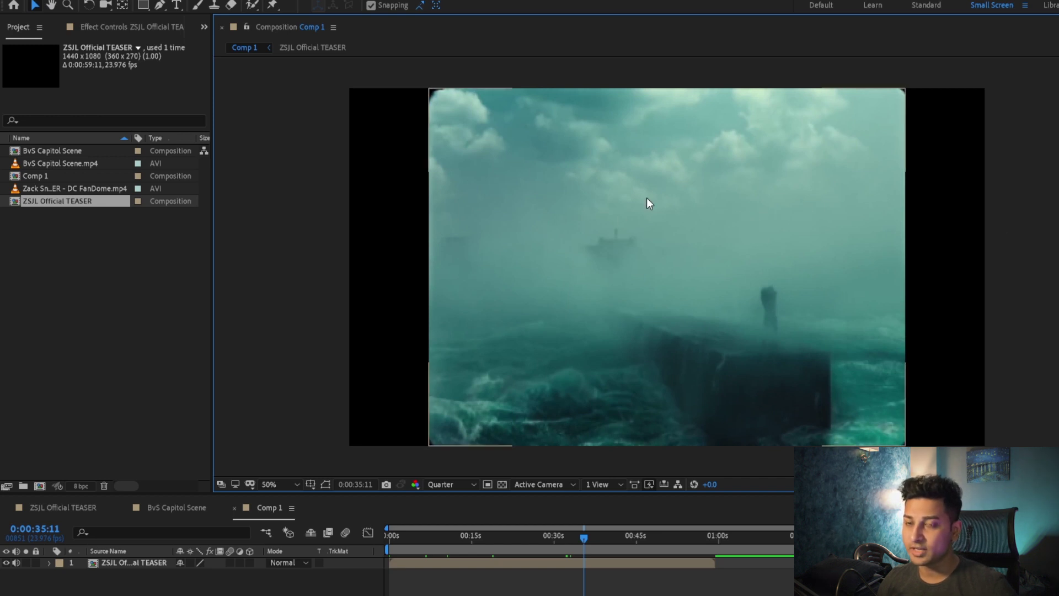
pyautogui.click(630, 203)
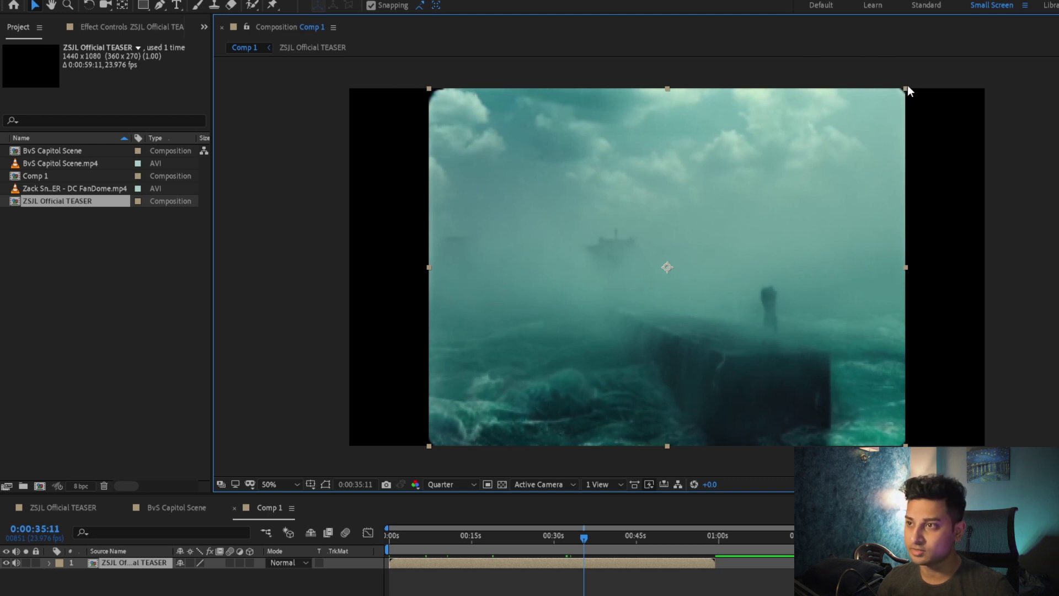
pyautogui.moveTo(906, 88)
pyautogui.mouseDown()
pyautogui.moveTo(971, 42)
pyautogui.moveTo(987, 15)
pyautogui.mouseUp()
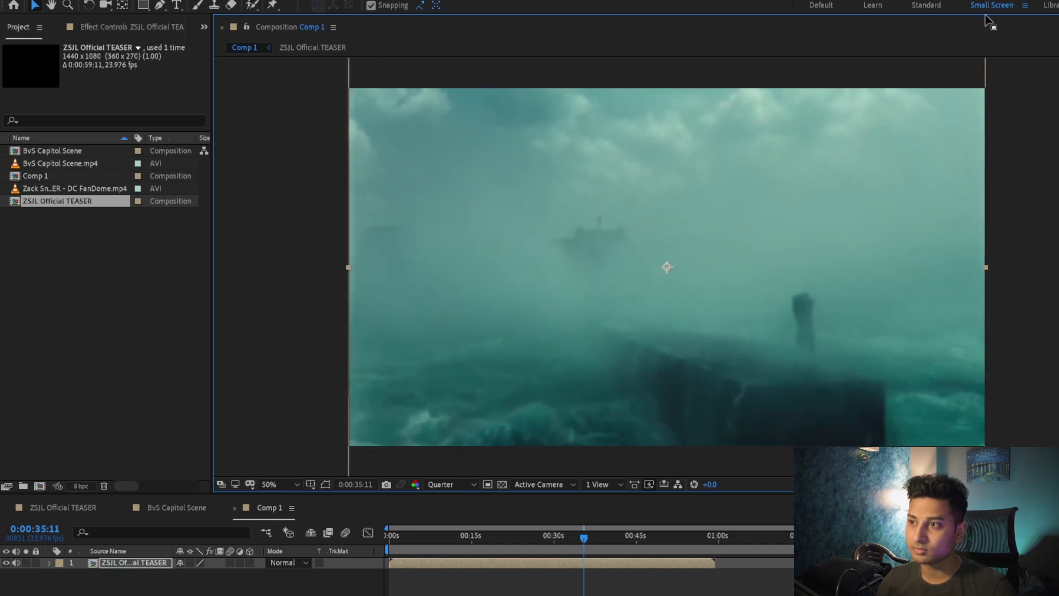
# Step: Scrub back to the shot of the woman between pillars
pyautogui.click(549, 536)
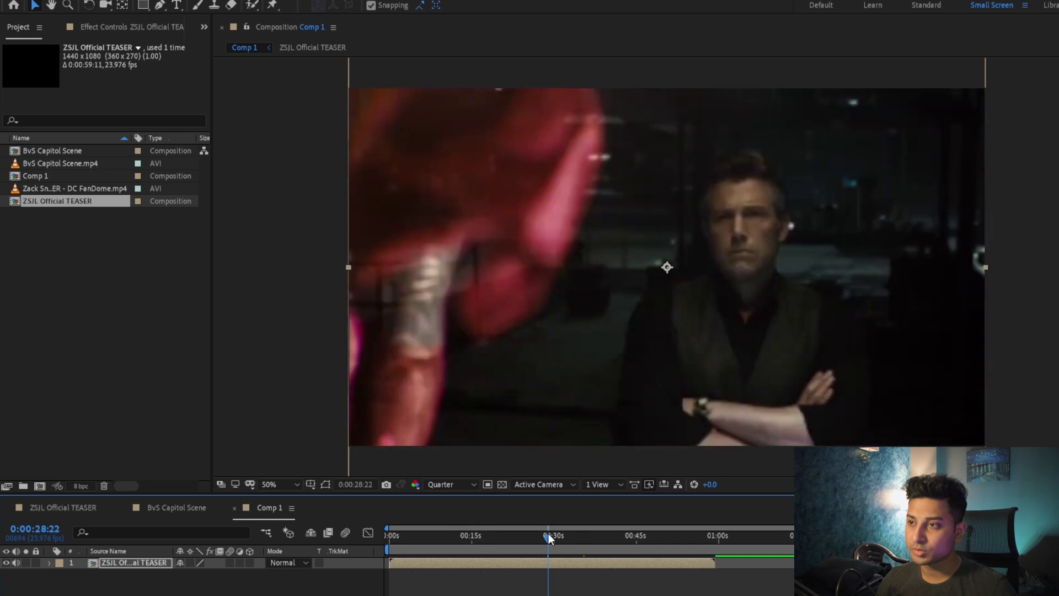
pyautogui.moveTo(549, 537); pyautogui.dragTo(516, 539)
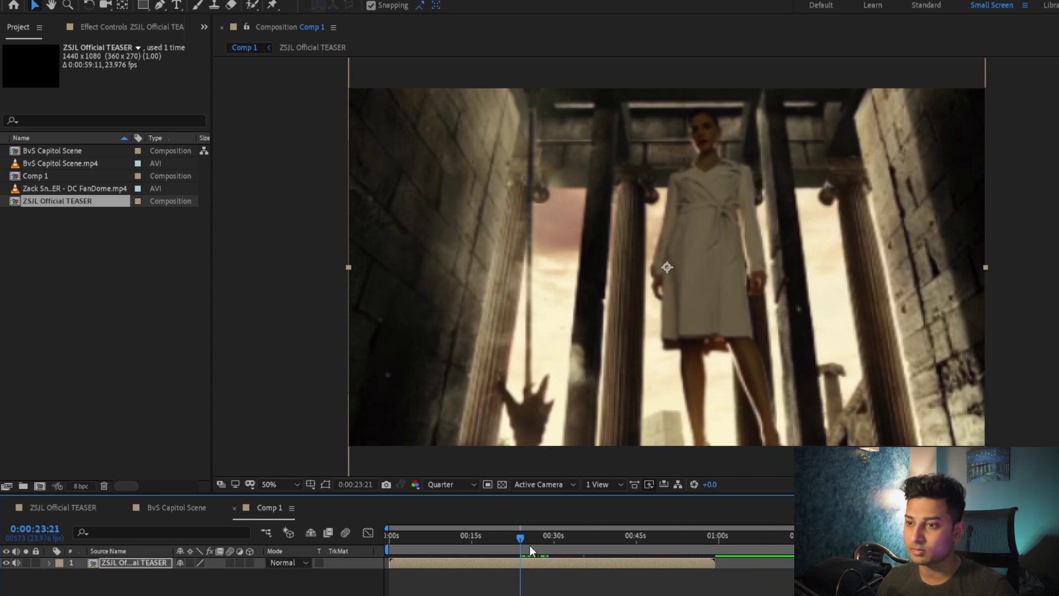
pyautogui.moveTo(519, 538); pyautogui.dragTo(508, 542)
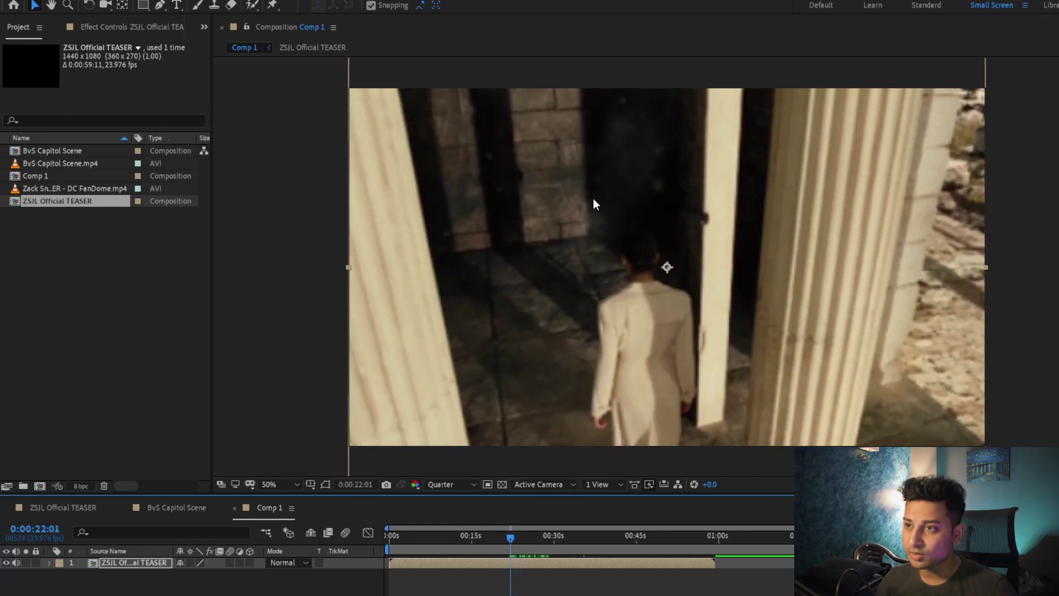
# Step: Nudge the teaser layer down to fill the frame, then check the foggy sea frame at 25% zoom
pyautogui.moveTo(594, 206)
pyautogui.mouseDown()
pyautogui.moveTo(595, 265)
pyautogui.moveTo(595, 126)
pyautogui.mouseUp()
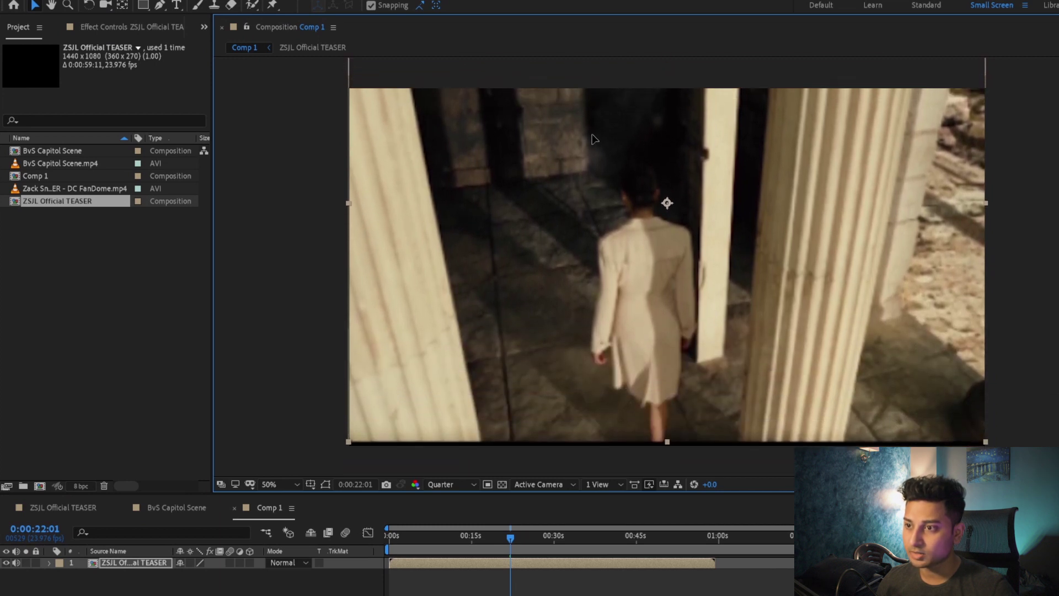
pyautogui.moveTo(595, 126); pyautogui.dragTo(591, 144)
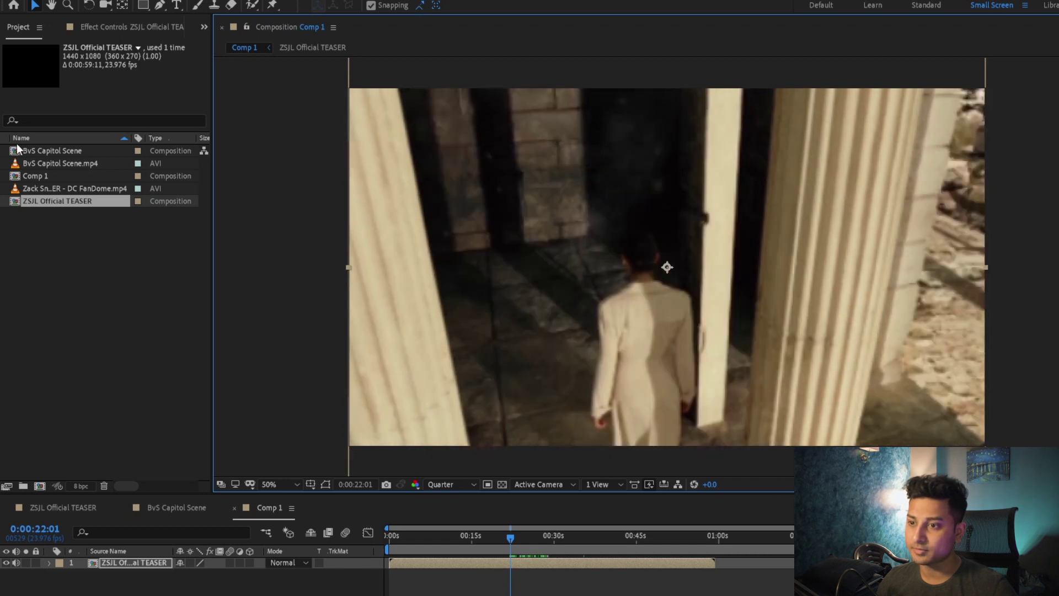
pyautogui.click(578, 535)
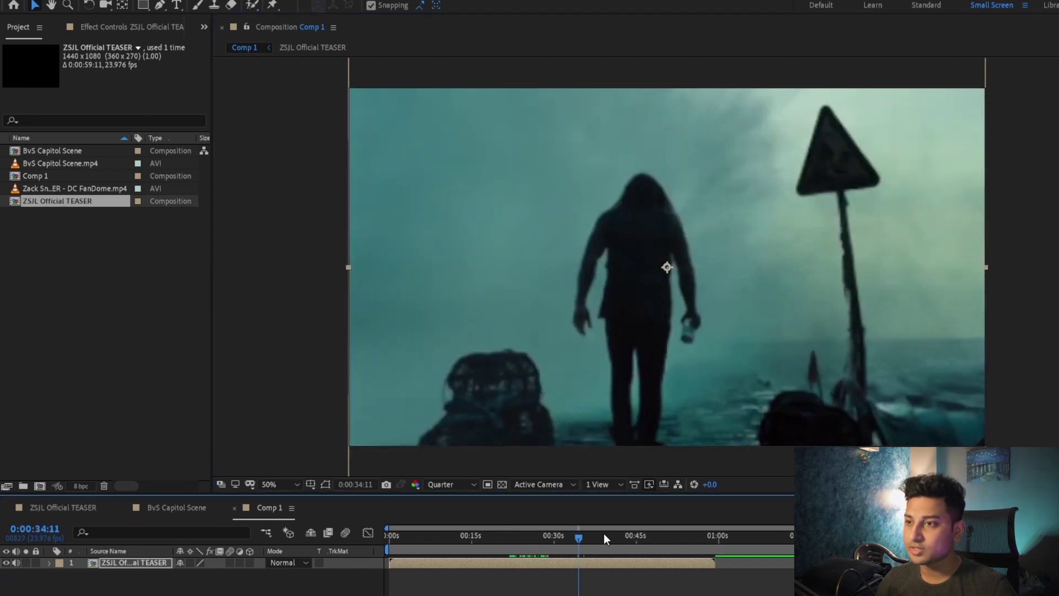
pyautogui.moveTo(579, 537); pyautogui.dragTo(584, 538)
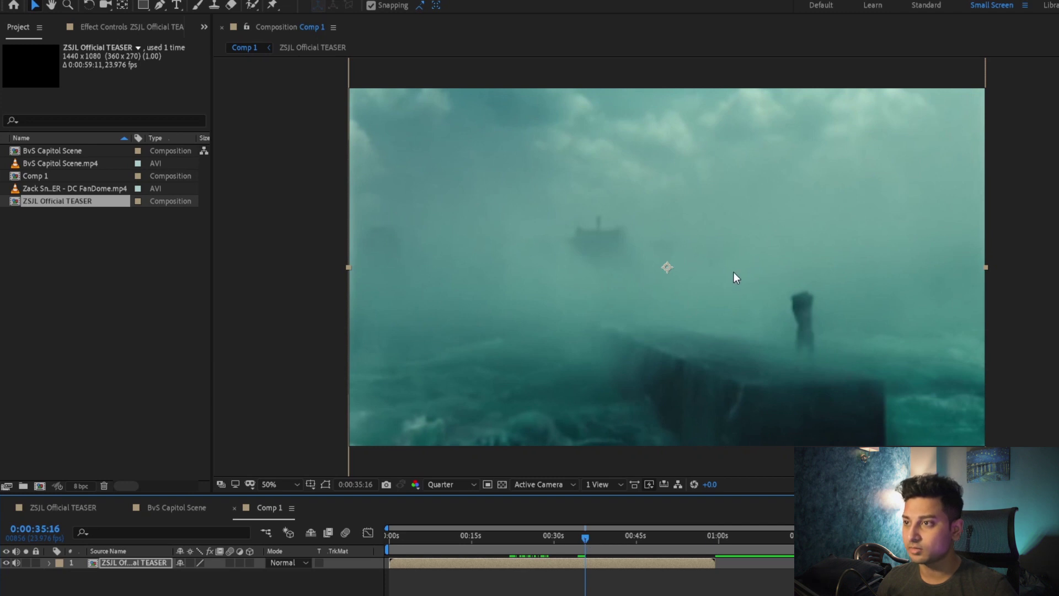
pyautogui.press(',')
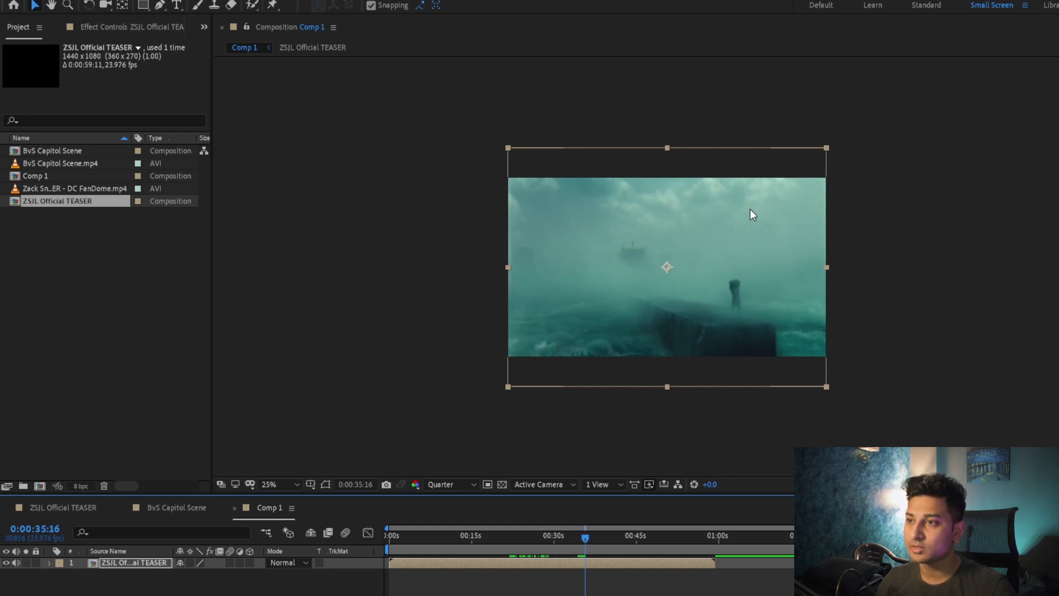
# Step: Shrink the teaser layer back to Comp 1's height with side bars, viewing at 50% zoom
pyautogui.moveTo(826, 148); pyautogui.dragTo(799, 176)
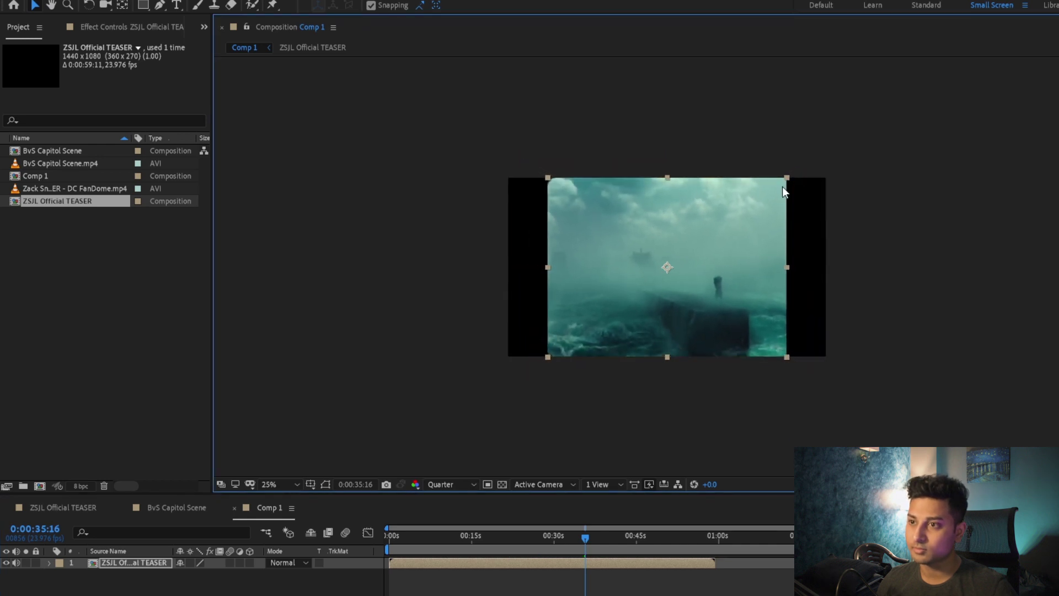
pyautogui.press('.')
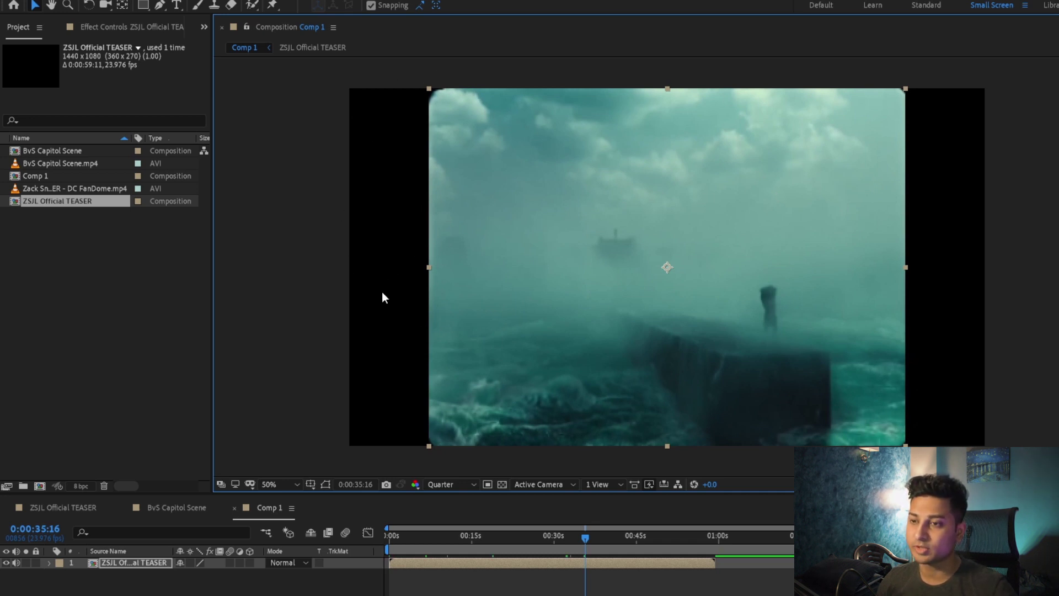
pyautogui.click(369, 154)
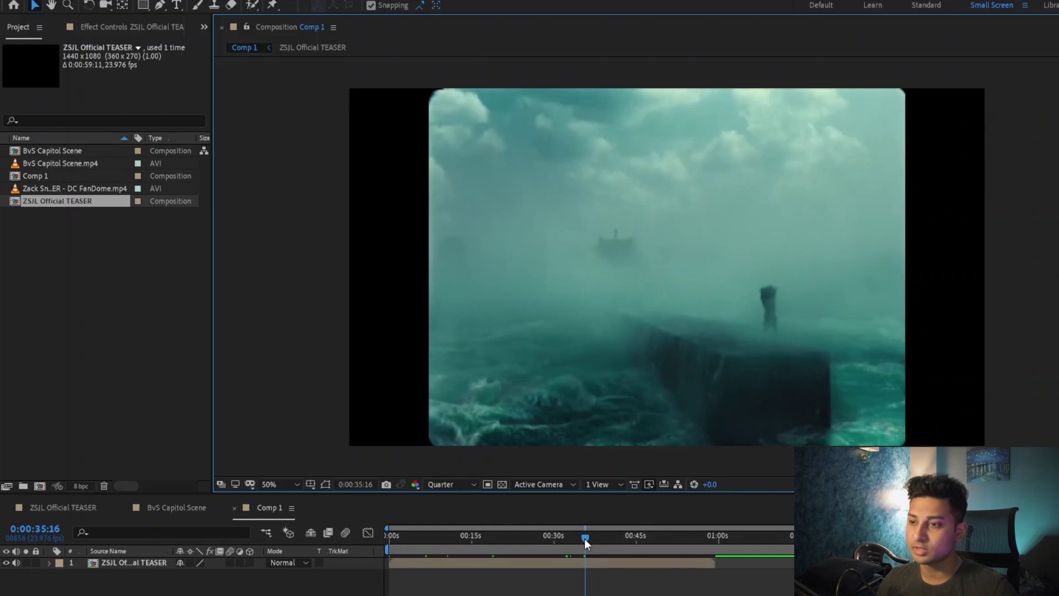
pyautogui.moveTo(584, 539)
pyautogui.mouseDown()
pyautogui.moveTo(572, 542)
pyautogui.moveTo(589, 541)
pyautogui.mouseUp()
# Step: Add BvS Capitol Scene to Comp 1 with Ctrl+/ and hide the teaser layer
pyautogui.click(99, 563)
pyautogui.click(53, 150)
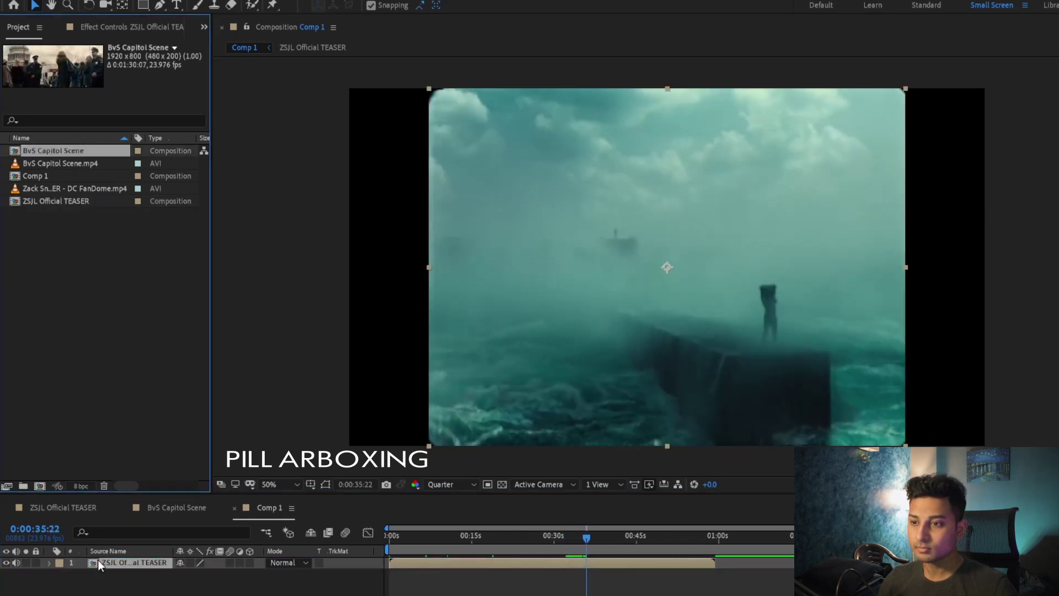
pyautogui.hotkey('ctrl', '/')
pyautogui.click(6, 574)
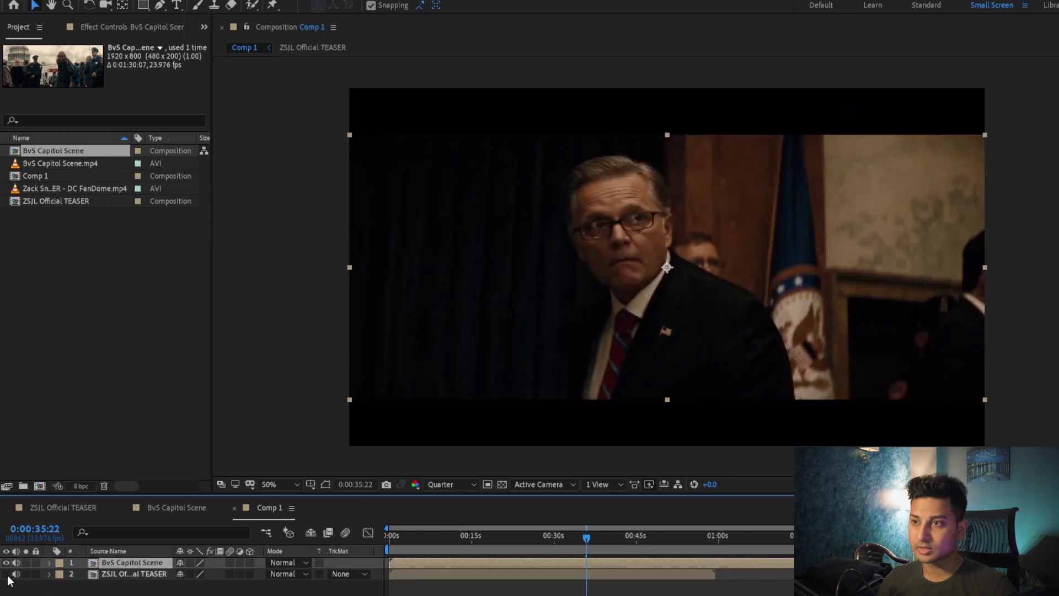
# Step: Move to 0:00:14:00, reselect the Capitol layer, and open the BvS Capitol Scene composition
pyautogui.moveTo(506, 535); pyautogui.dragTo(466, 548)
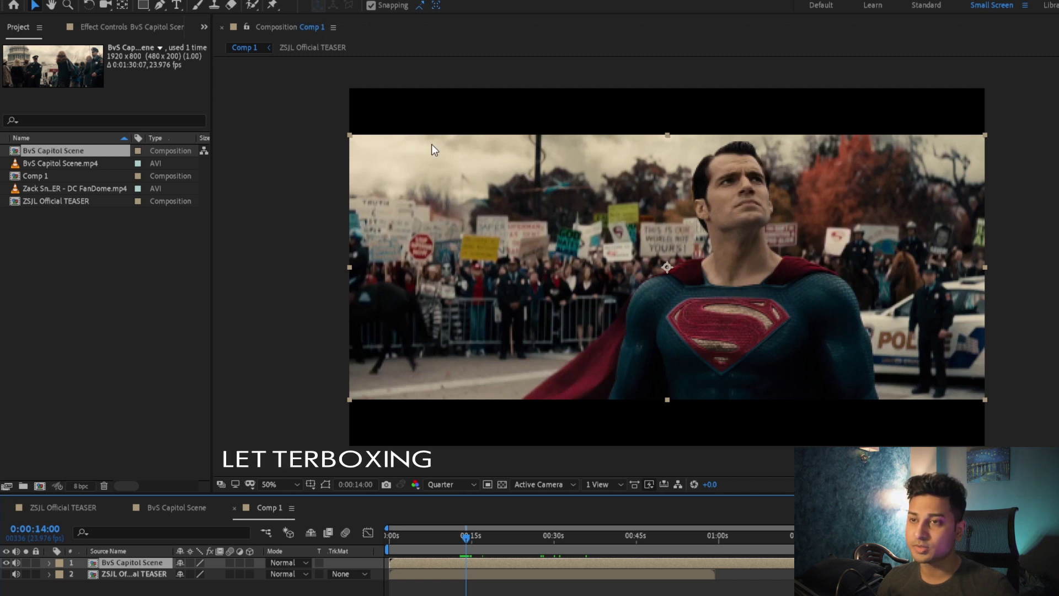
pyautogui.click(425, 101)
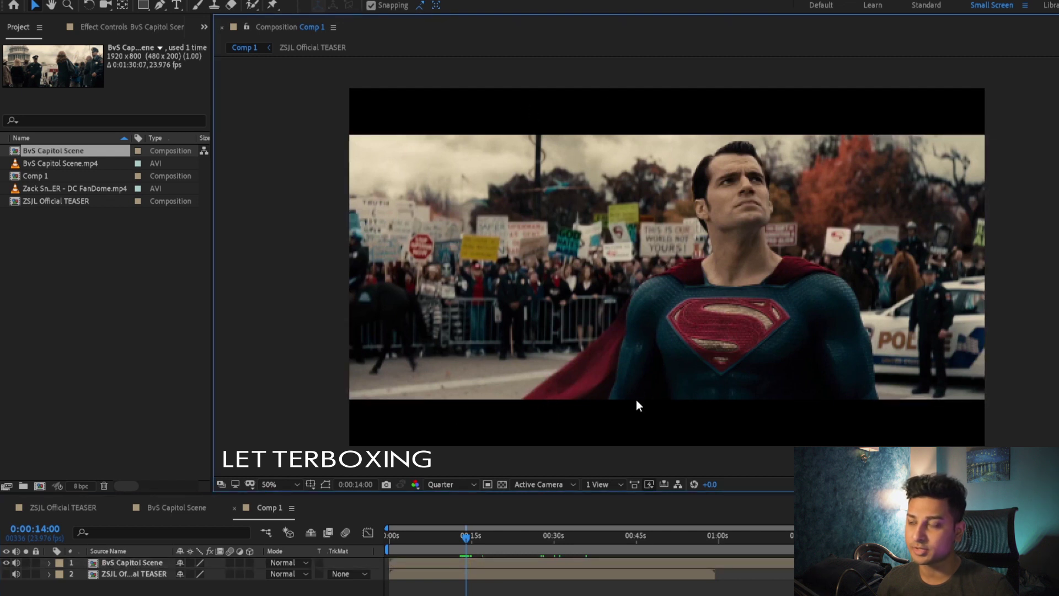
pyautogui.click(944, 171)
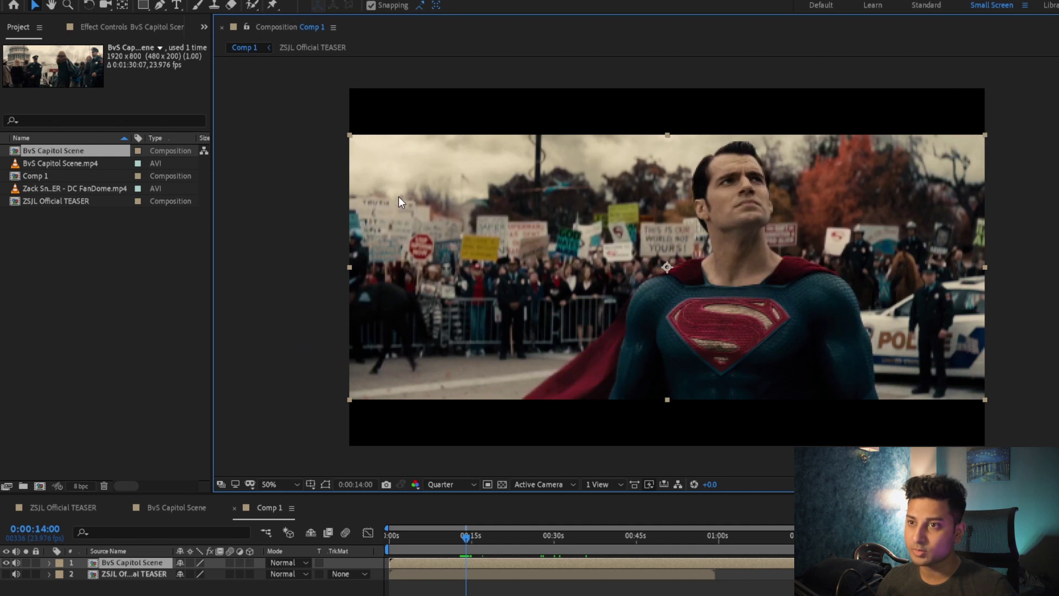
pyautogui.click(192, 508)
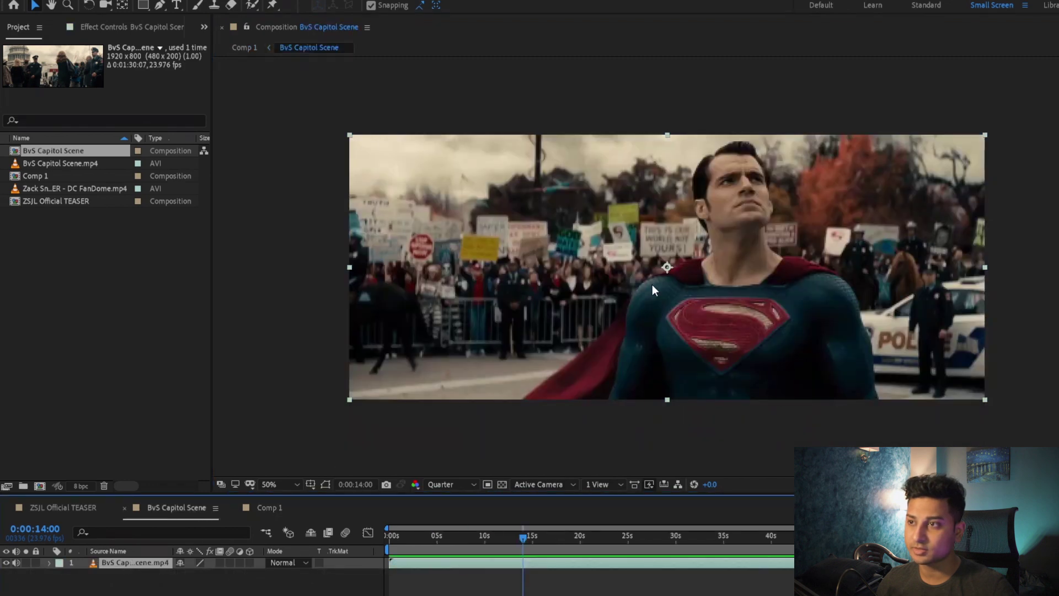
# Step: In Comp 1, test-scale the Capitol layer, undo it, and preview up to 0:00:22:00
pyautogui.click(266, 509)
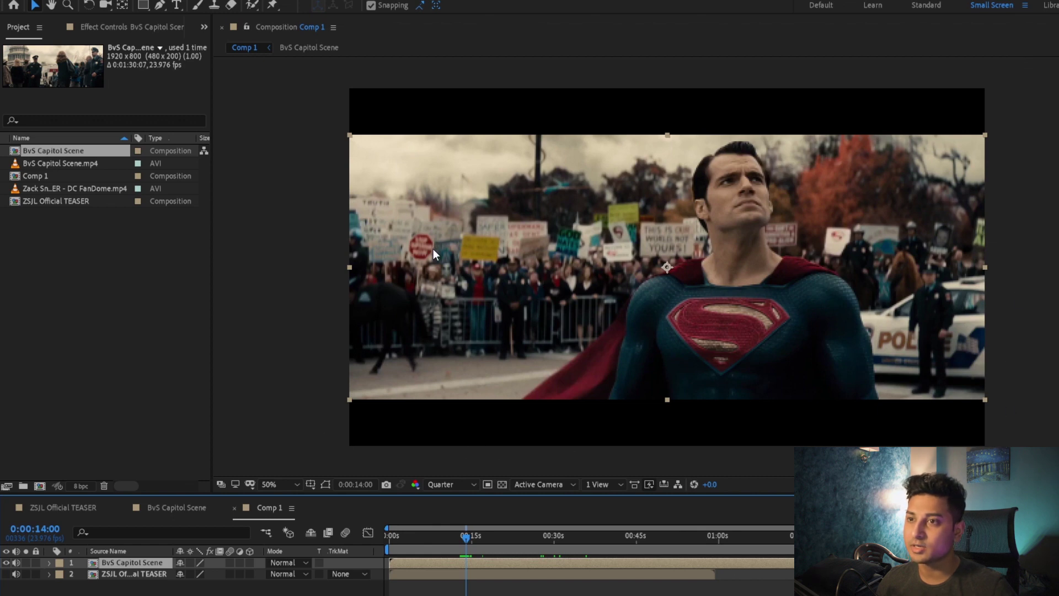
pyautogui.moveTo(986, 136); pyautogui.dragTo(971, 152)
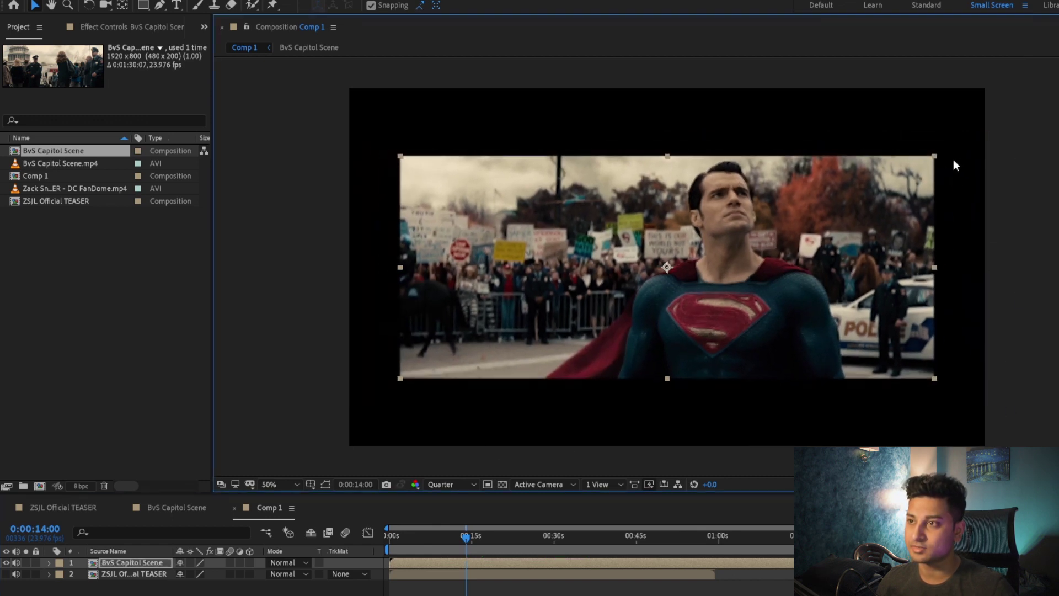
pyautogui.hotkey('ctrl', 'z')
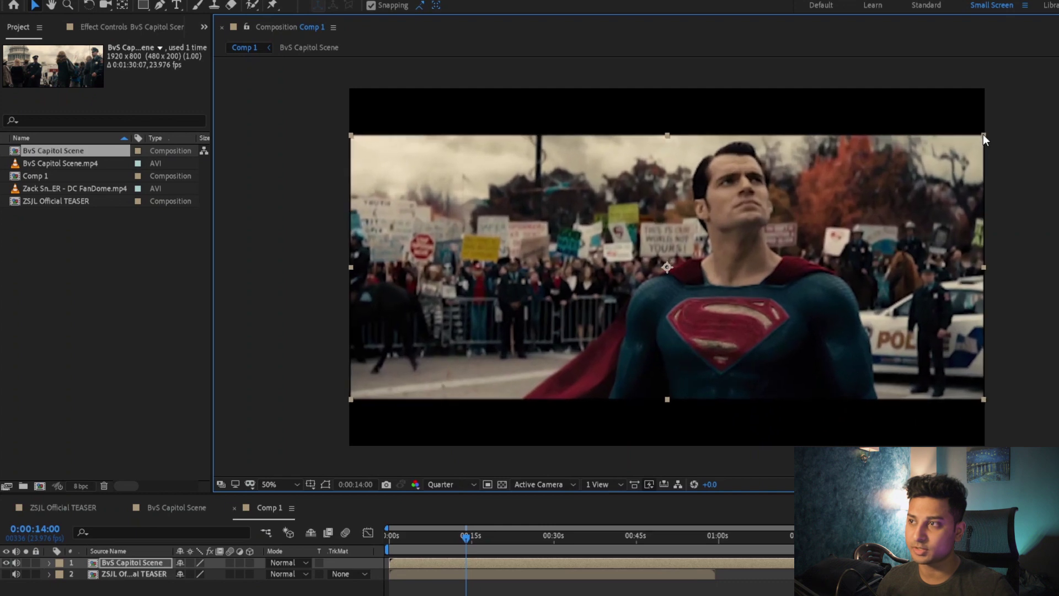
pyautogui.press('space')
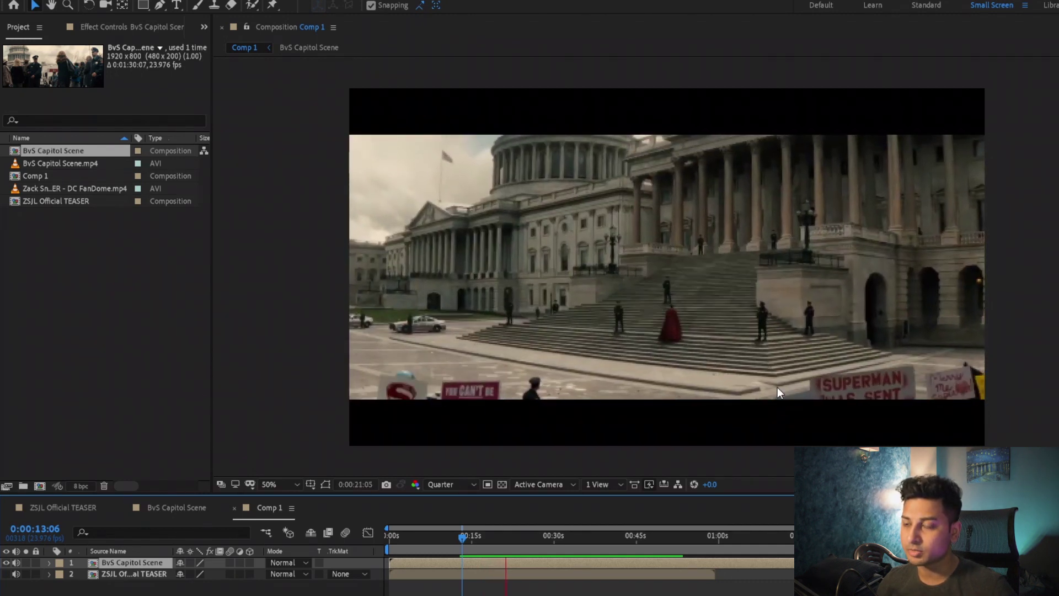
pyautogui.press('space')
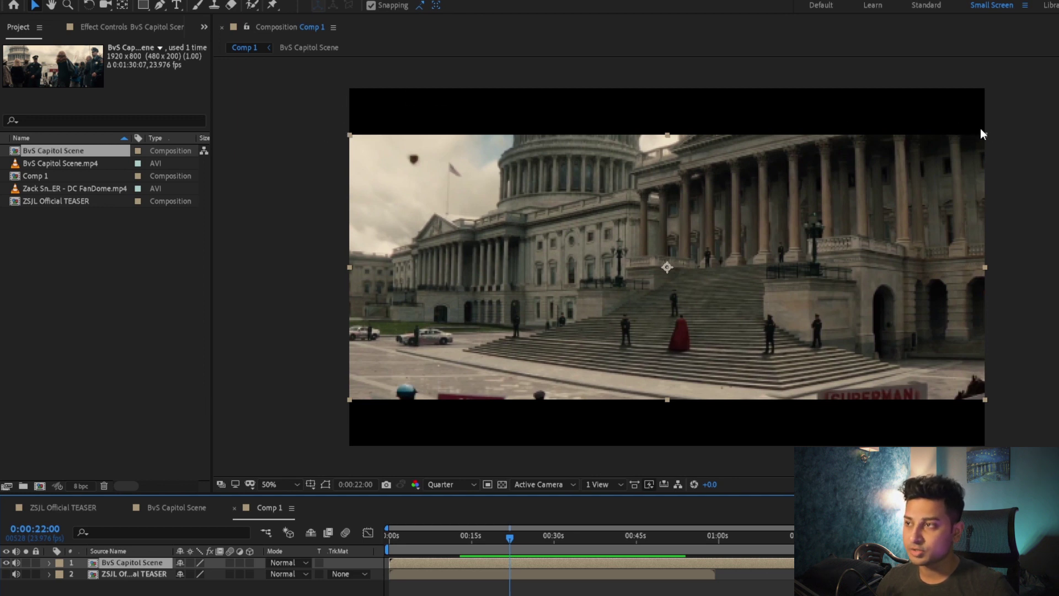
# Step: Try resizing the Capitol layer again, undo to keep full width, then open the ZSJL Official TEASER comp
pyautogui.moveTo(985, 135)
pyautogui.mouseDown()
pyautogui.moveTo(1058, 82)
pyautogui.moveTo(1057, 66)
pyautogui.mouseUp()
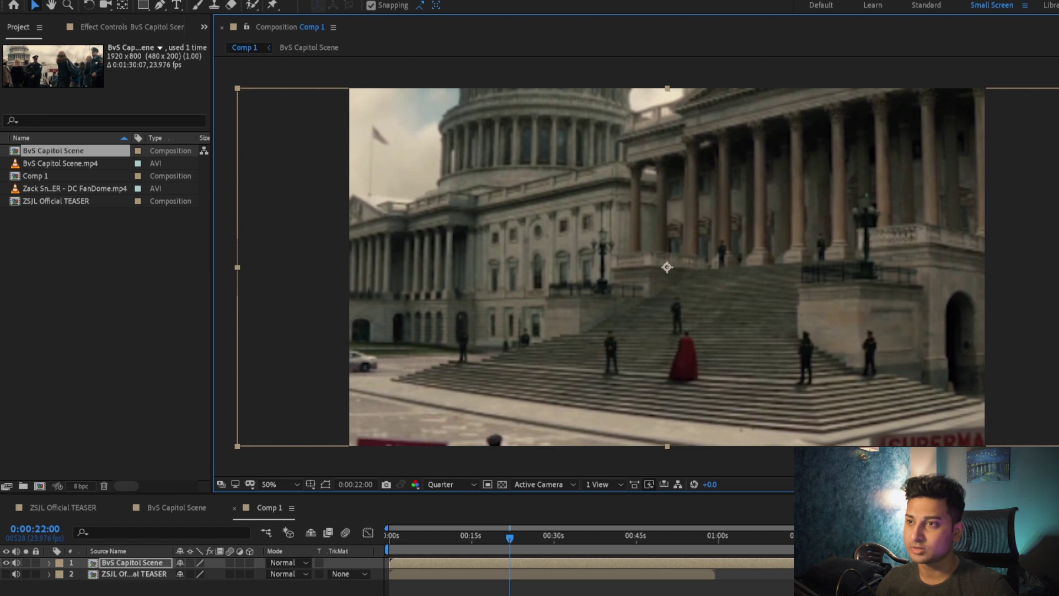
pyautogui.moveTo(1057, 67); pyautogui.dragTo(1031, 65)
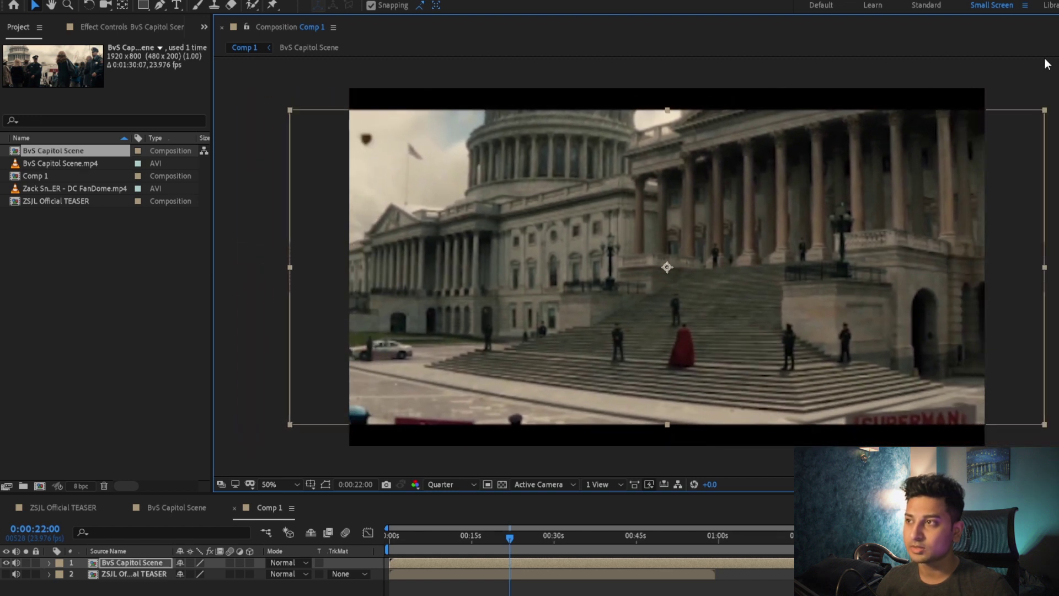
pyautogui.hotkey('ctrl', 'z')
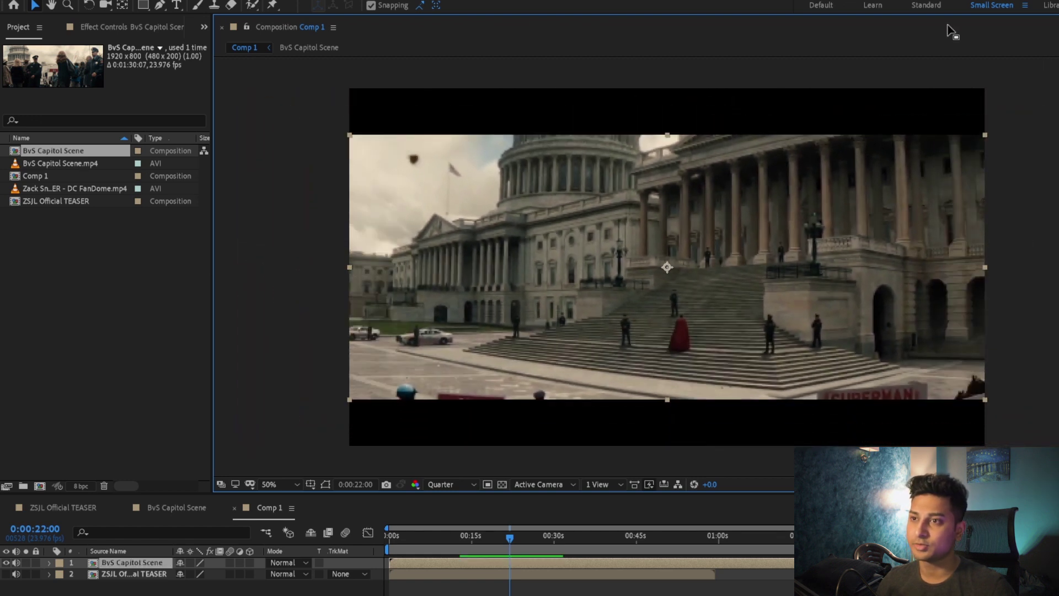
pyautogui.click(485, 111)
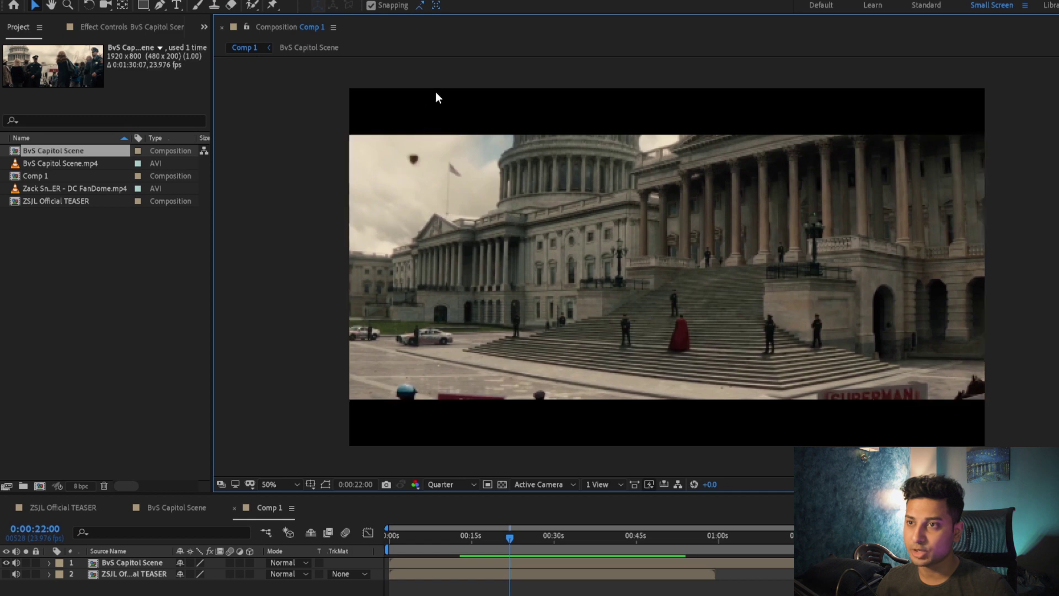
pyautogui.click(451, 197)
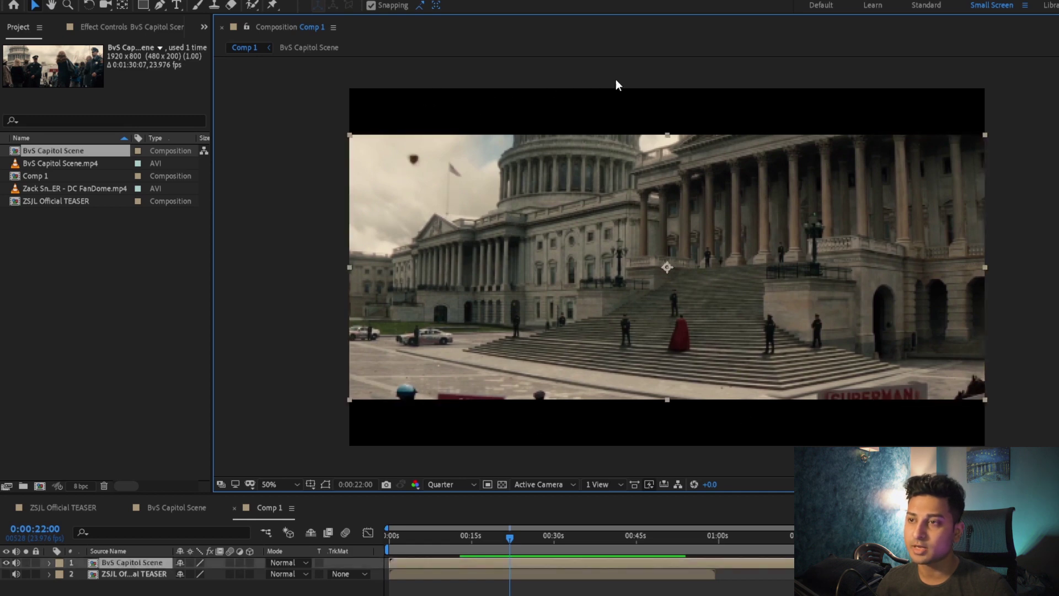
pyautogui.click(71, 508)
# Step: In Comp 1, toggle teaser and Capitol visibility to compare, keep only Capitol visible, and open its precomp
pyautogui.click(270, 508)
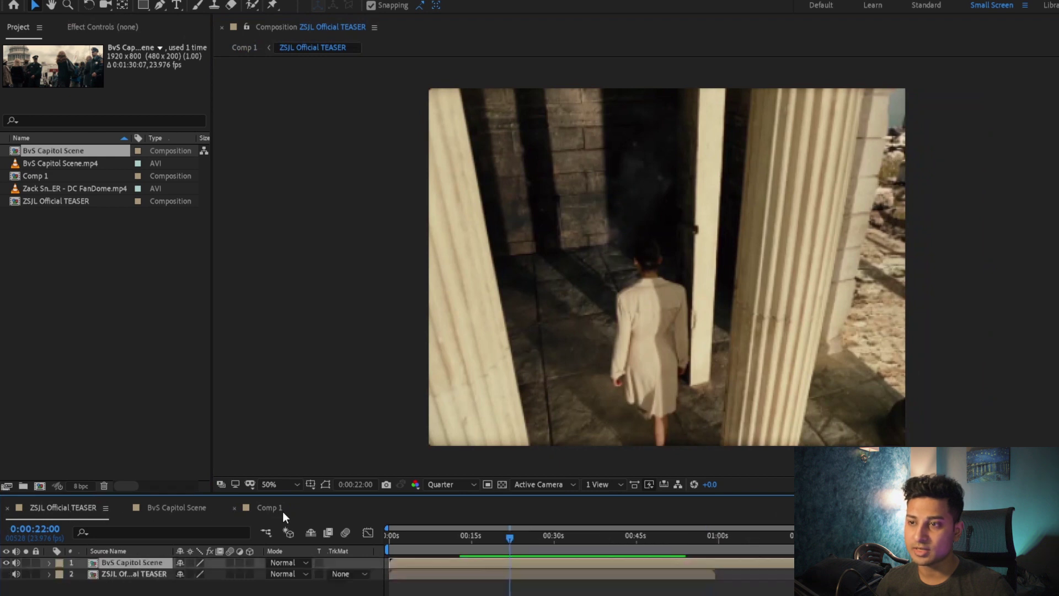
pyautogui.click(7, 574)
pyautogui.click(6, 563)
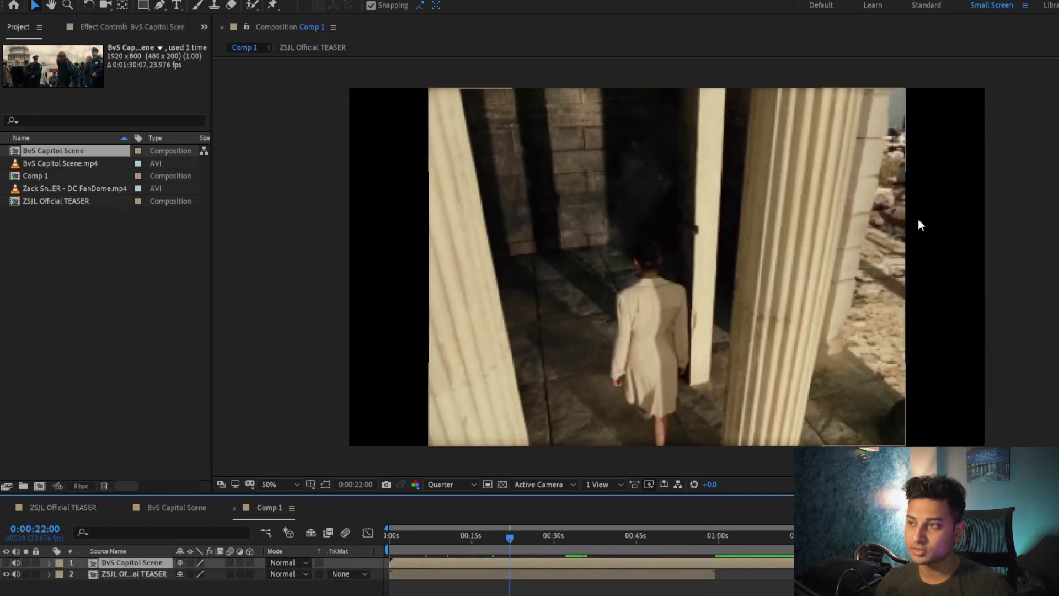
pyautogui.click(6, 574)
pyautogui.click(6, 562)
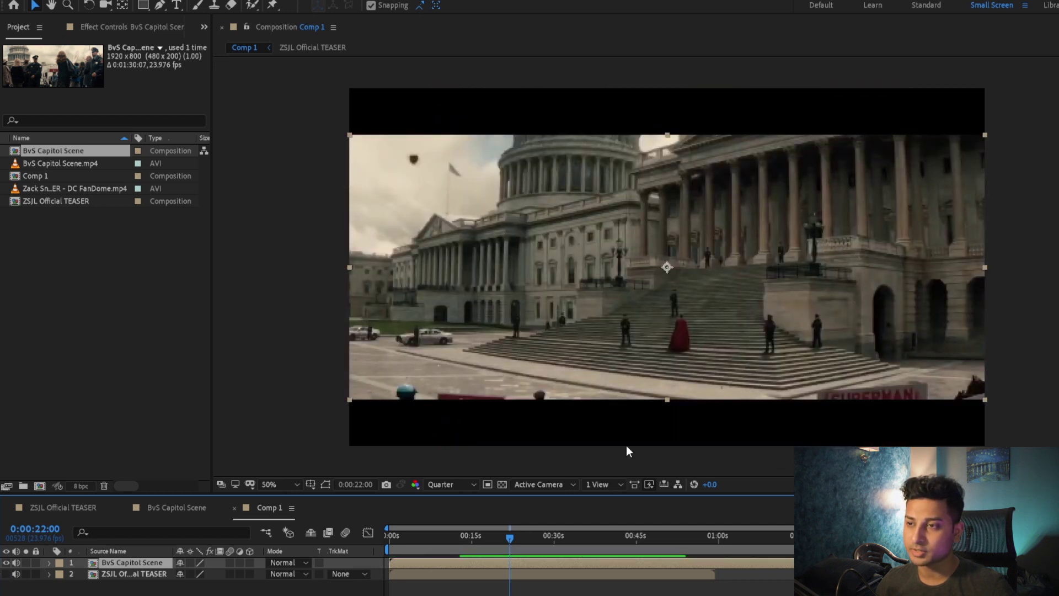
pyautogui.doubleClick(359, 386)
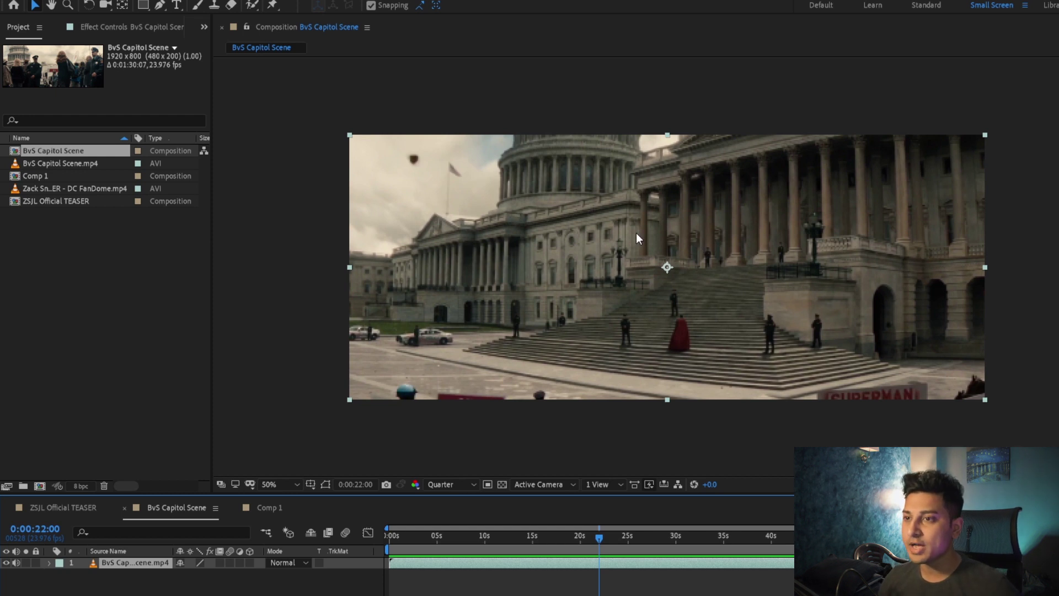
pyautogui.click(449, 254)
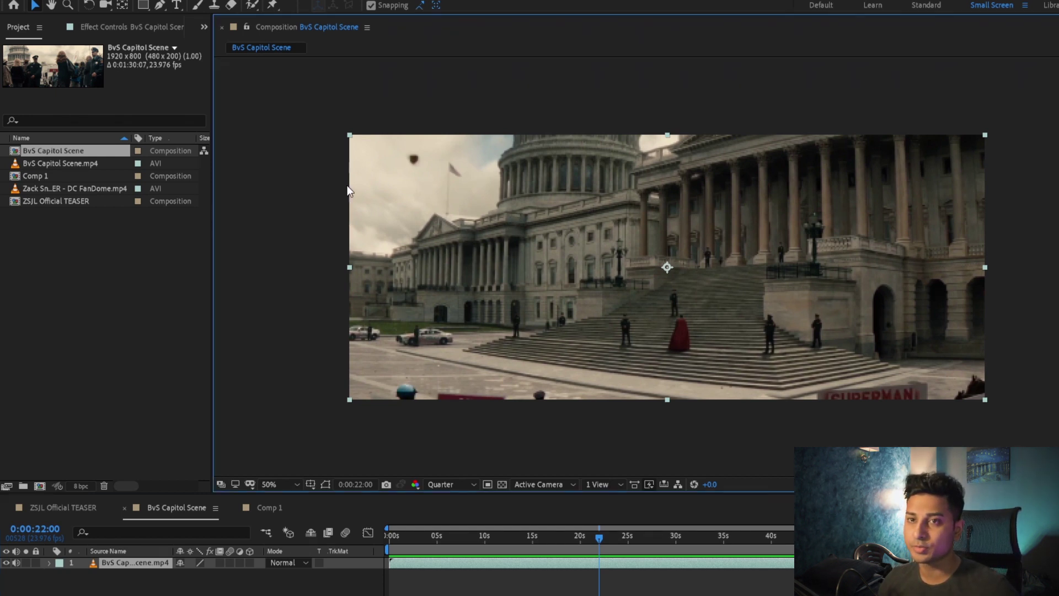
pyautogui.click(60, 221)
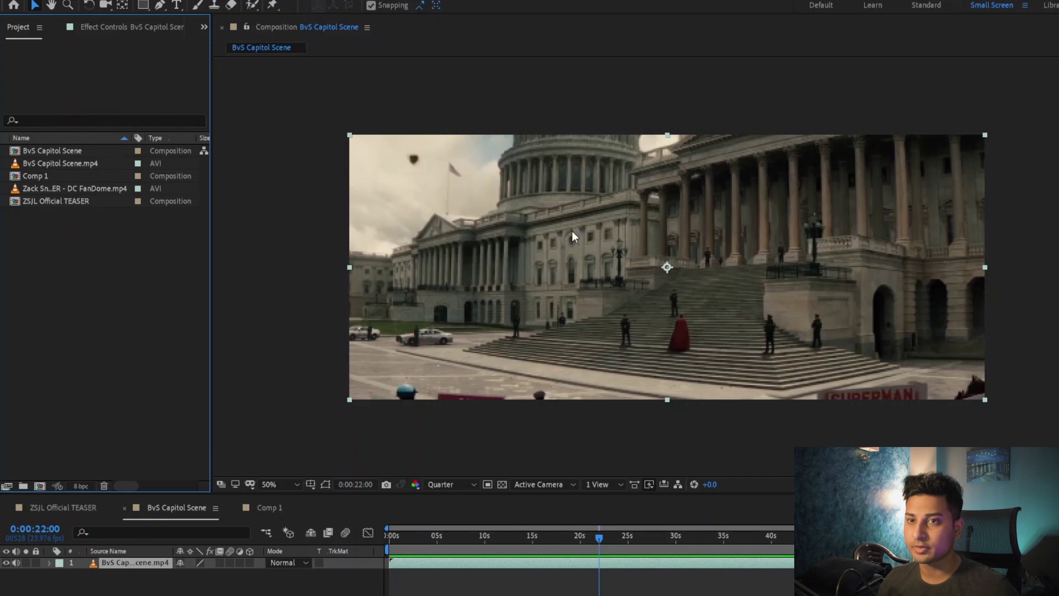
pyautogui.click(45, 152)
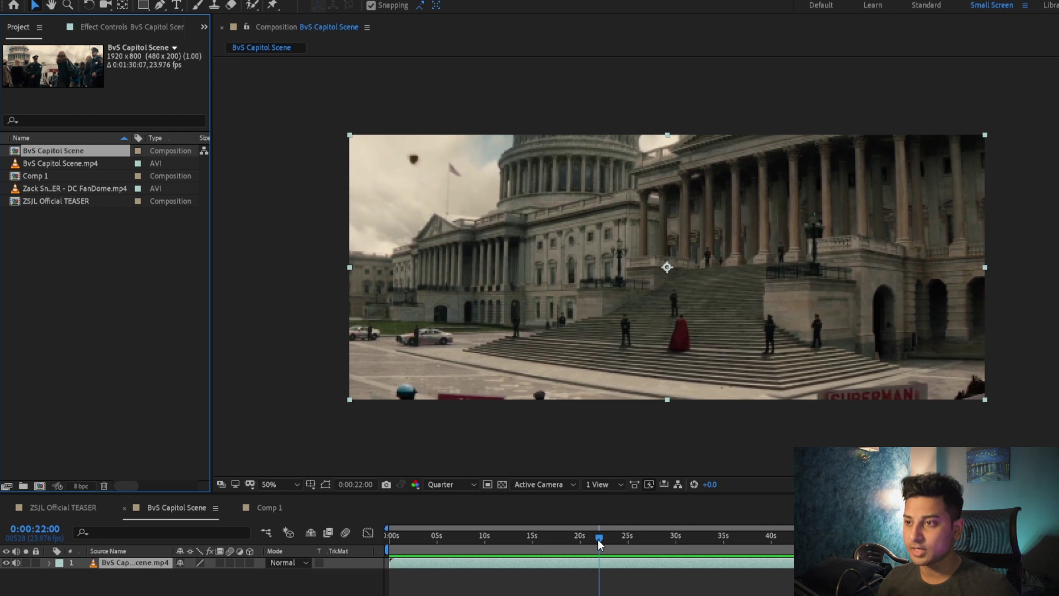
pyautogui.moveTo(598, 540); pyautogui.dragTo(605, 539)
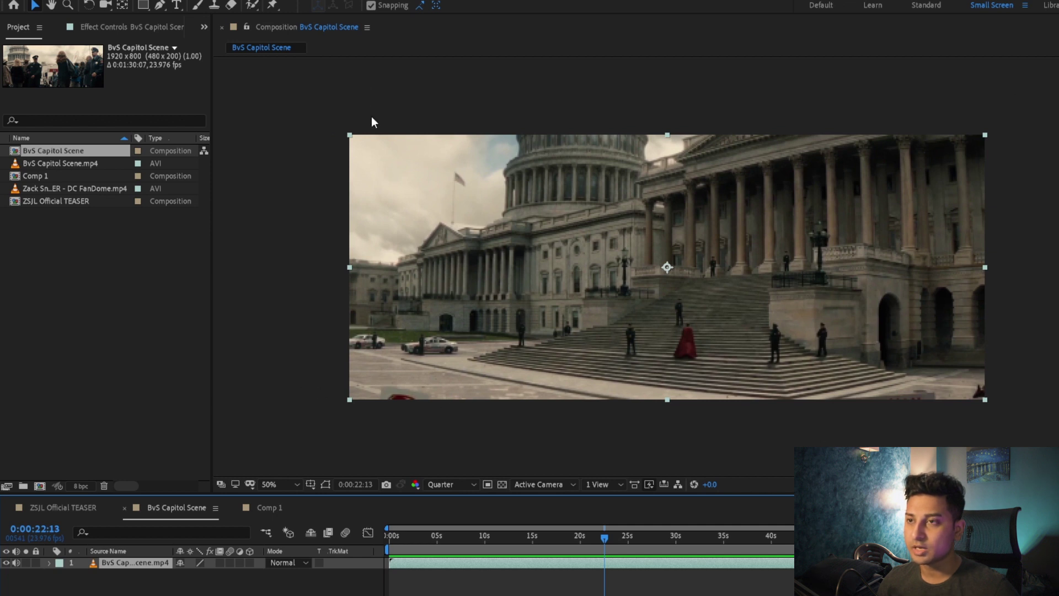
pyautogui.click(653, 179)
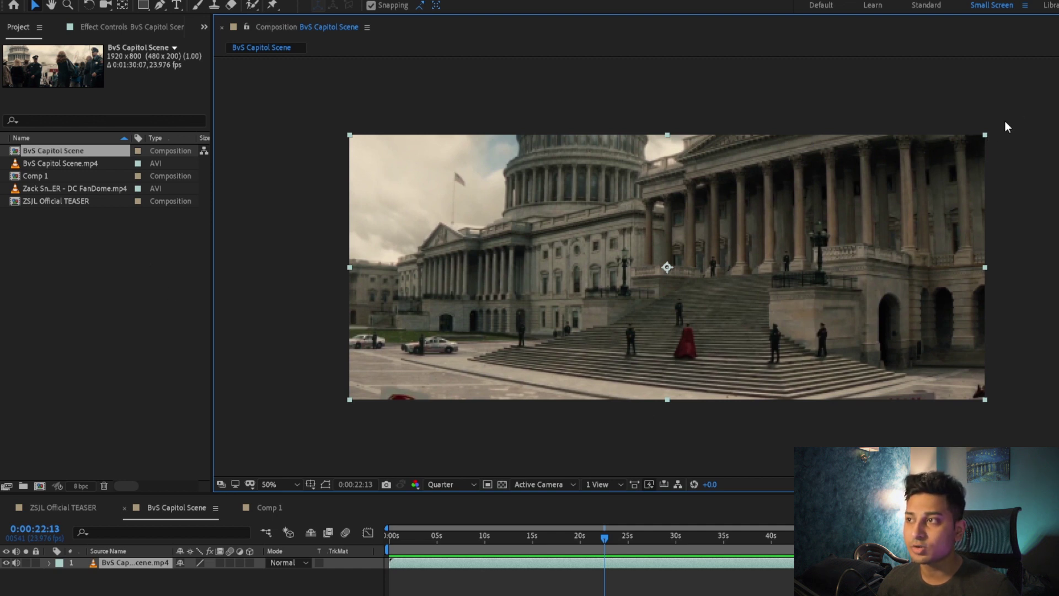
pyautogui.moveTo(986, 135); pyautogui.dragTo(892, 143)
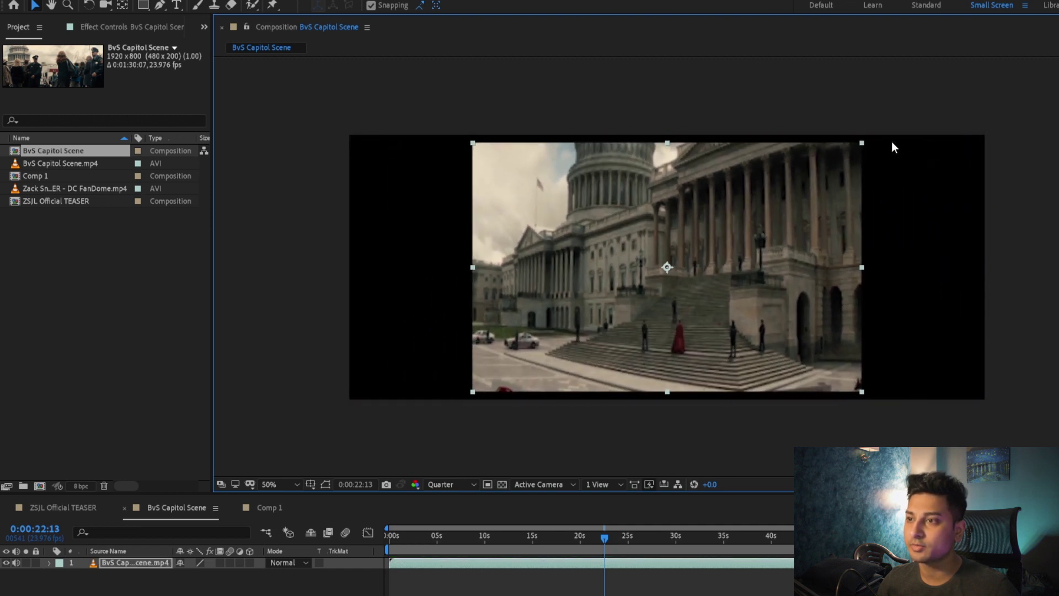
pyautogui.hotkey('ctrl', 'z')
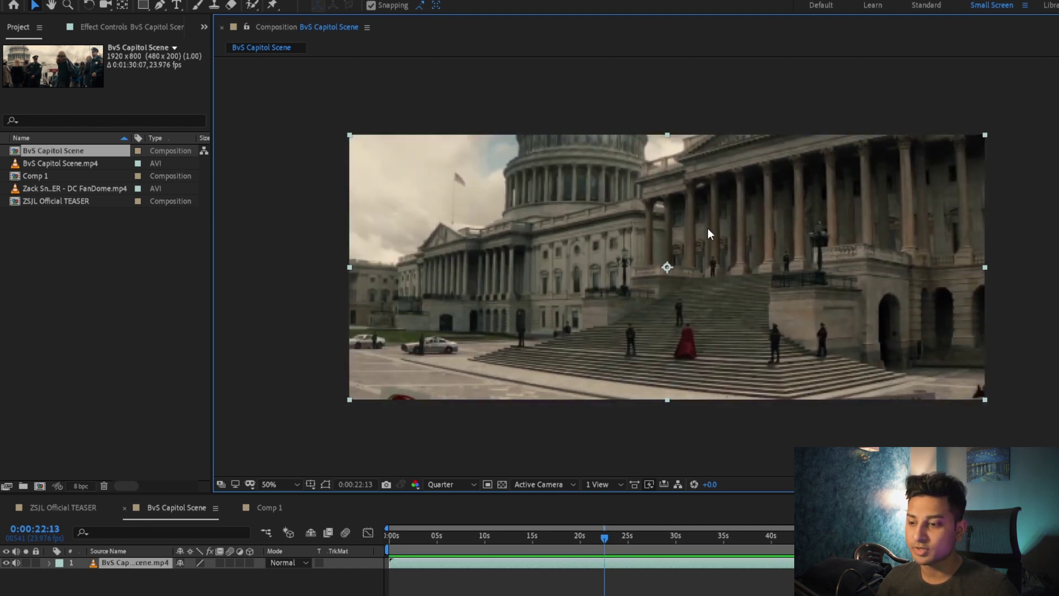
pyautogui.moveTo(608, 538); pyautogui.dragTo(585, 540)
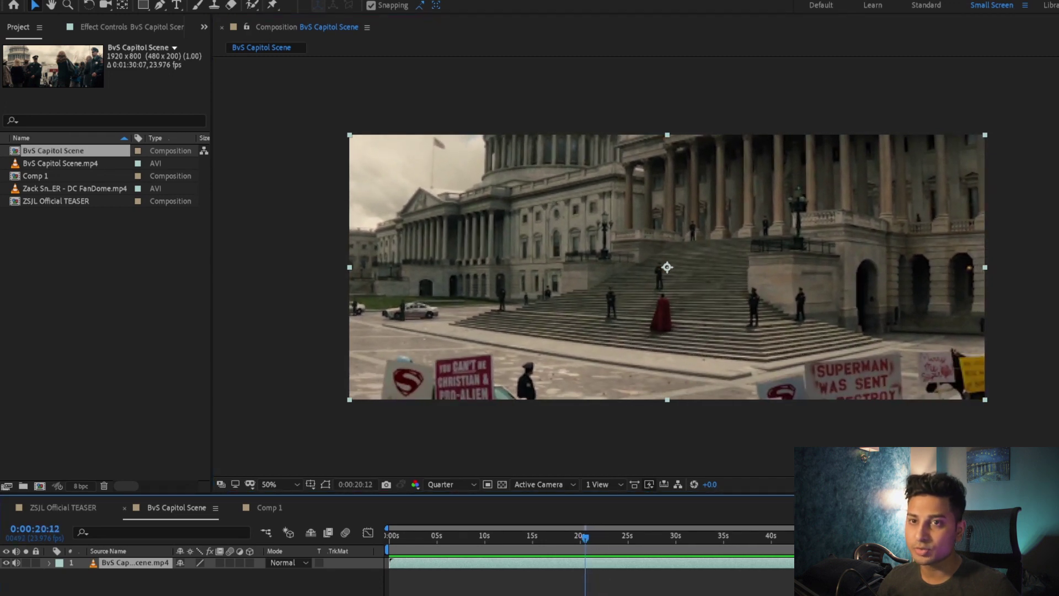
pyautogui.click(465, 197)
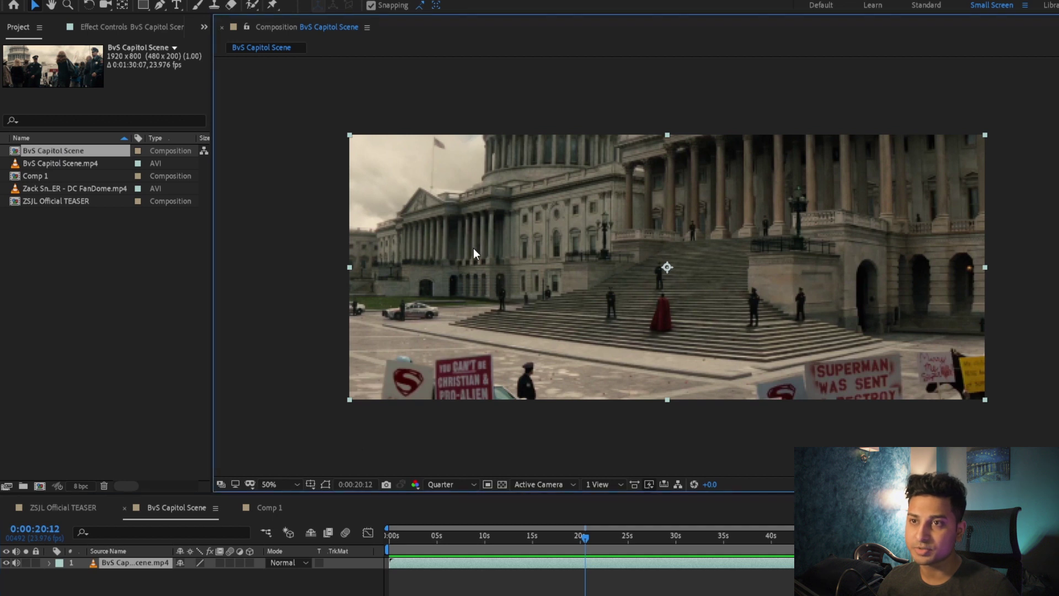
# Step: Select BvS Capitol Scene and open its Composition Settings with Ctrl+K to resize it
pyautogui.click(64, 148)
pyautogui.hotkey('ctrl', 'k')
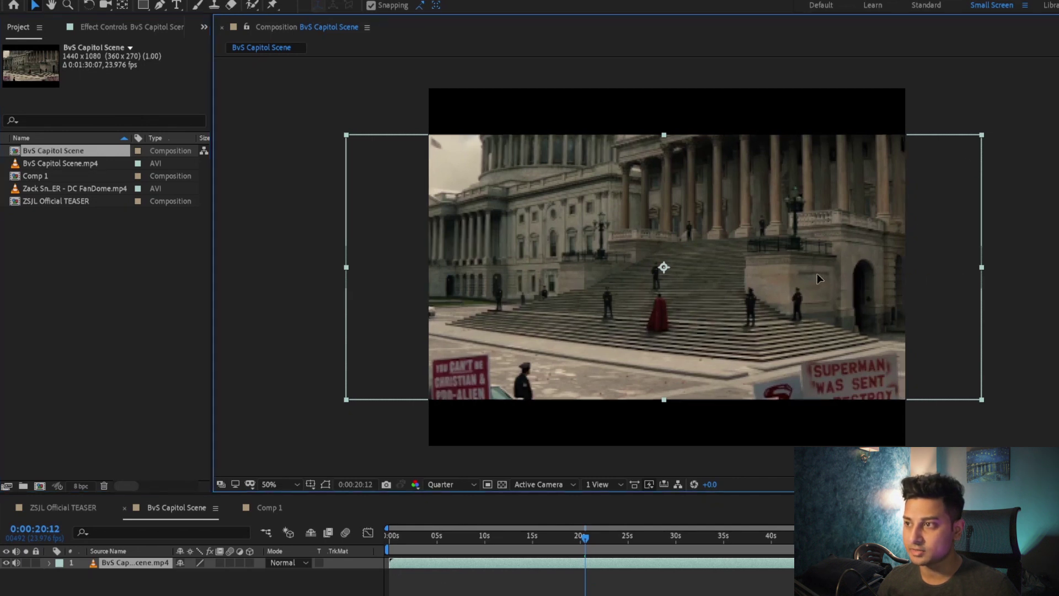
# Step: Scale the Capitol footage up from its corner until it fills the 1440x1080 frame's full height
pyautogui.moveTo(816, 273); pyautogui.dragTo(894, 277)
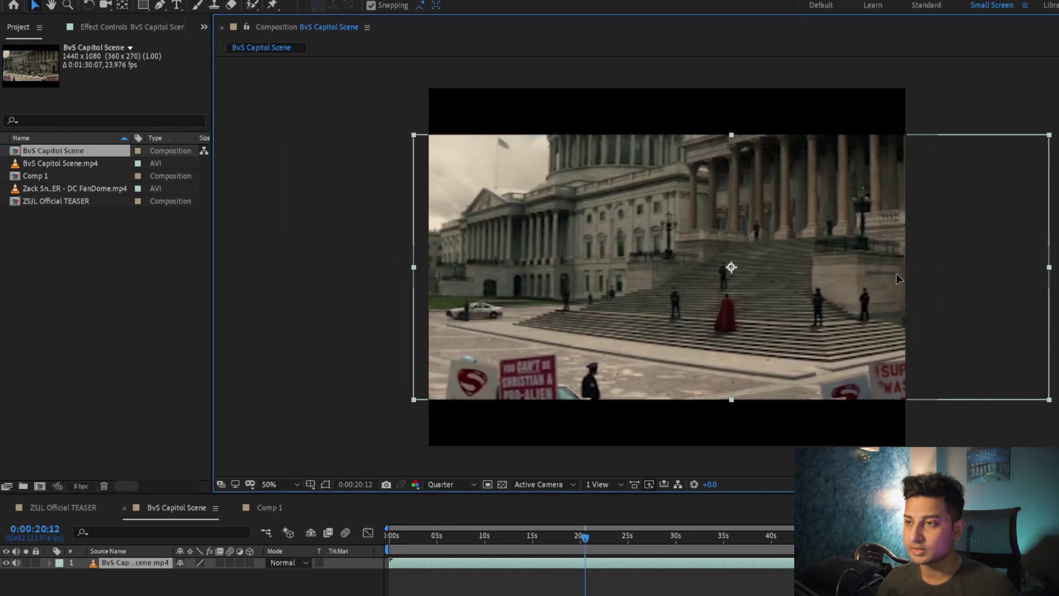
pyautogui.hotkey('ctrl', 'z')
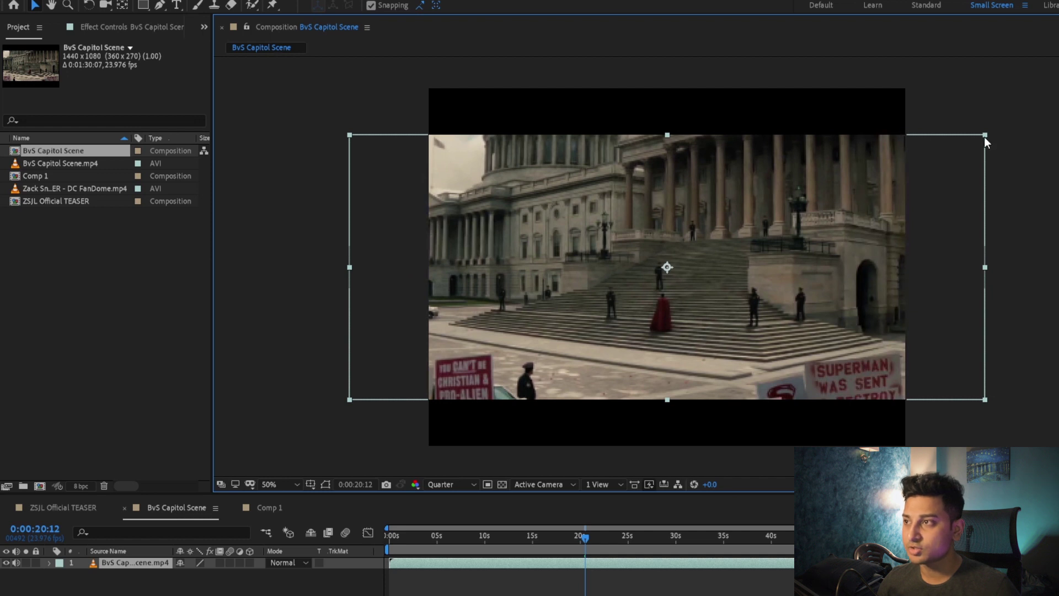
pyautogui.moveTo(985, 135); pyautogui.dragTo(1058, 65)
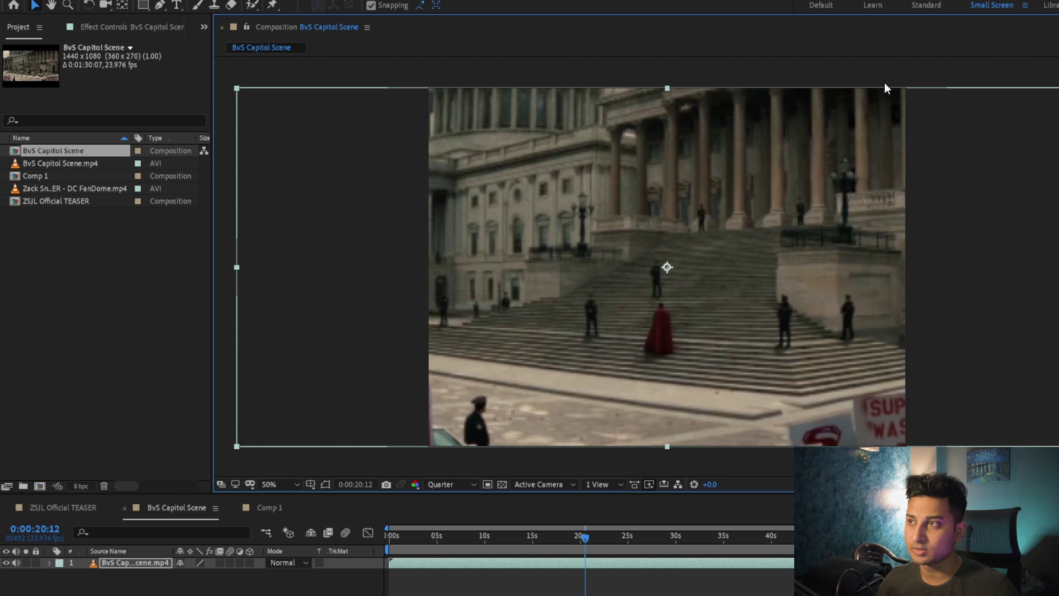
pyautogui.hotkey('ctrl', 'shift', 'a')
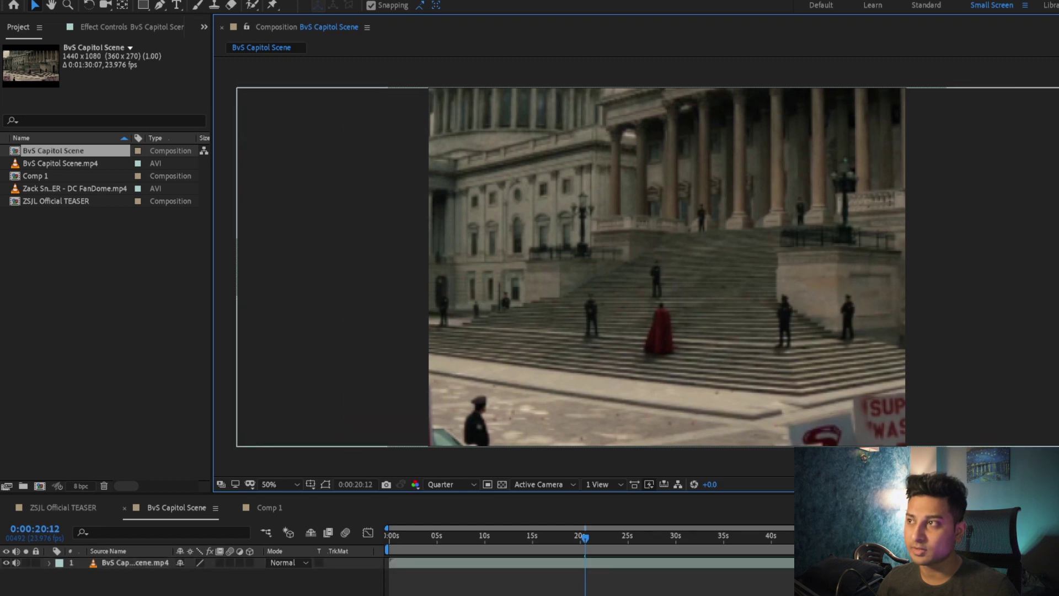
pyautogui.hotkey('ctrl', 'a')
pyautogui.hotkey('ctrl', 'alt', 'f')
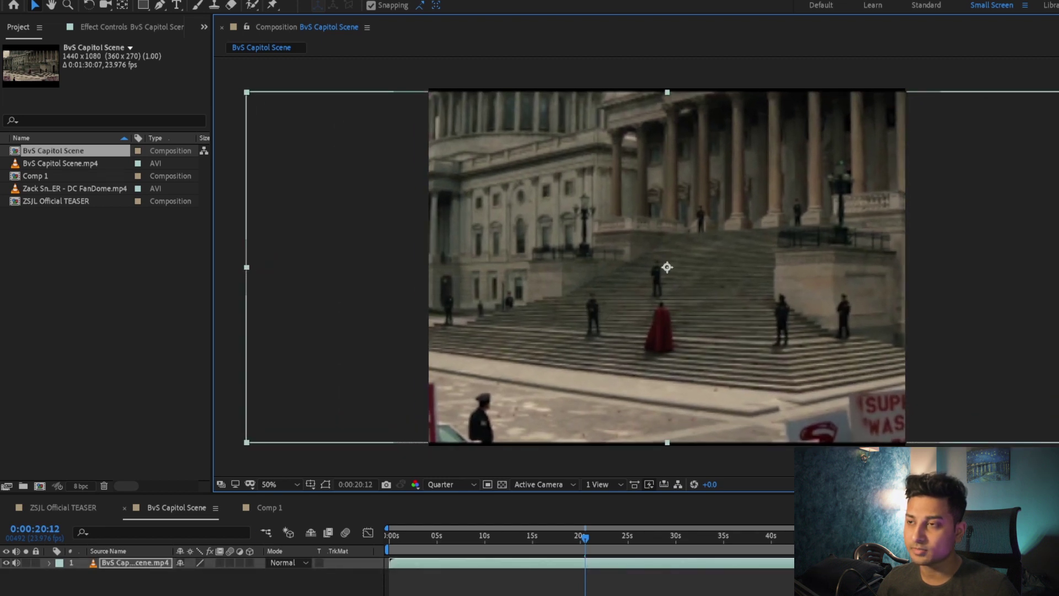
pyautogui.hotkey('ctrl', 'alt', 'shift', 'g')
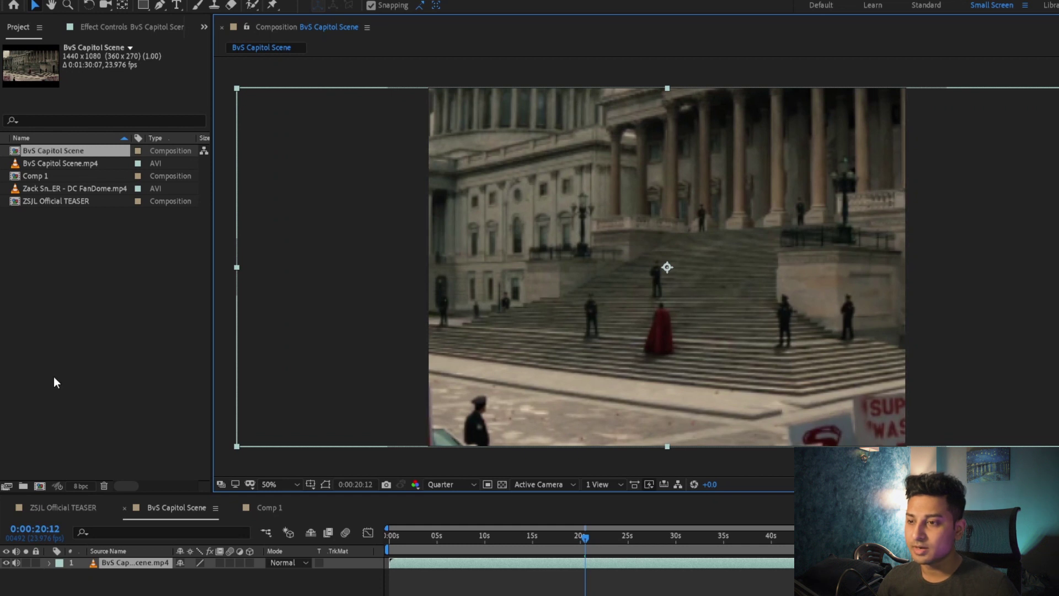
# Step: Scrub the timeline to check the new framing on the later shots, the Capitol steps and the crowd shot
pyautogui.moveTo(585, 538); pyautogui.dragTo(673, 538)
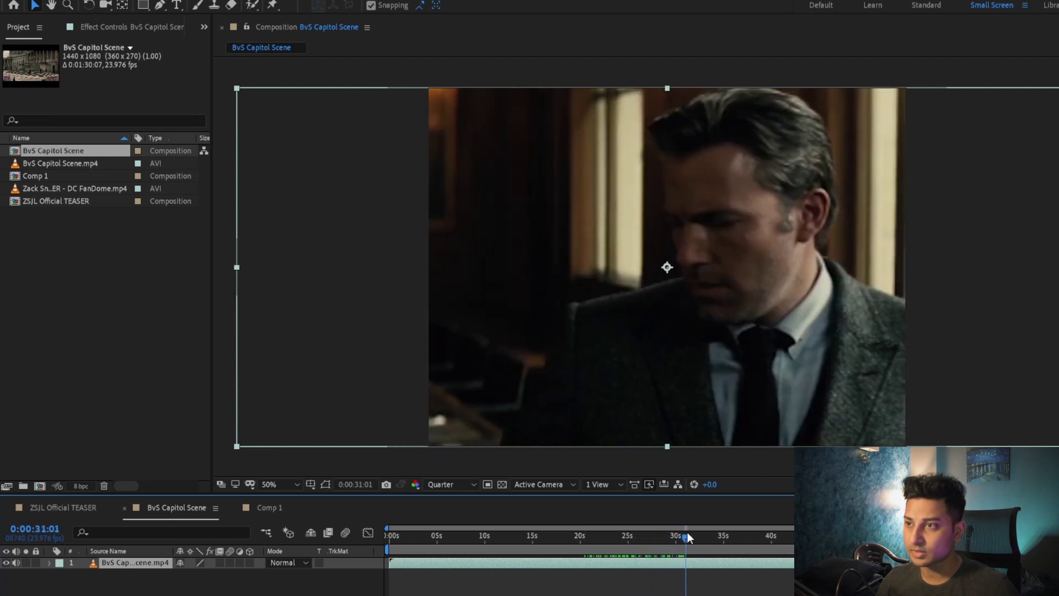
pyautogui.moveTo(673, 538); pyautogui.dragTo(588, 538)
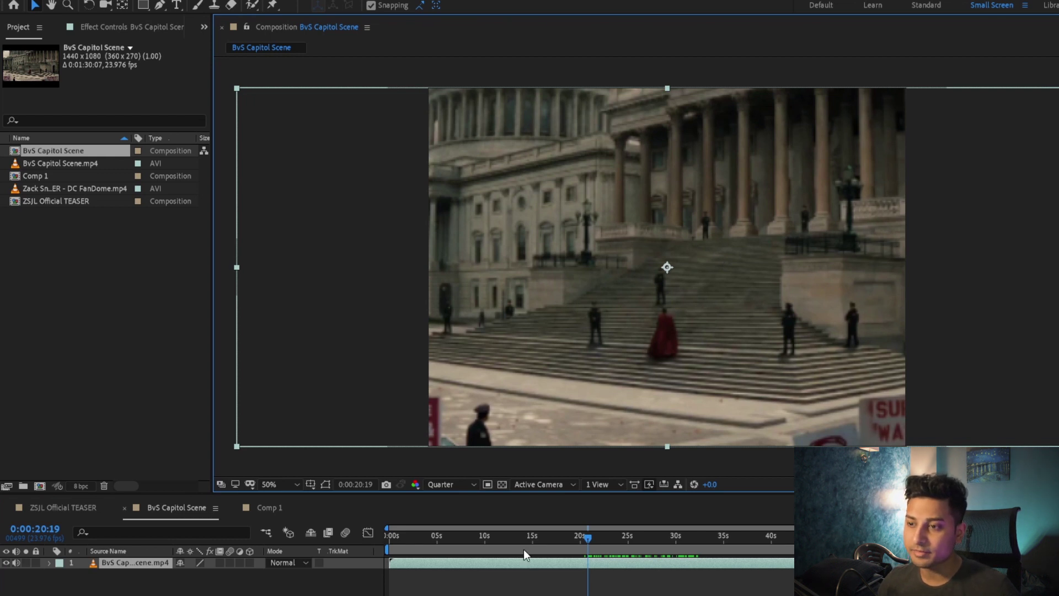
pyautogui.moveTo(588, 541)
pyautogui.mouseDown()
pyautogui.moveTo(564, 544)
pyautogui.moveTo(584, 545)
pyautogui.mouseUp()
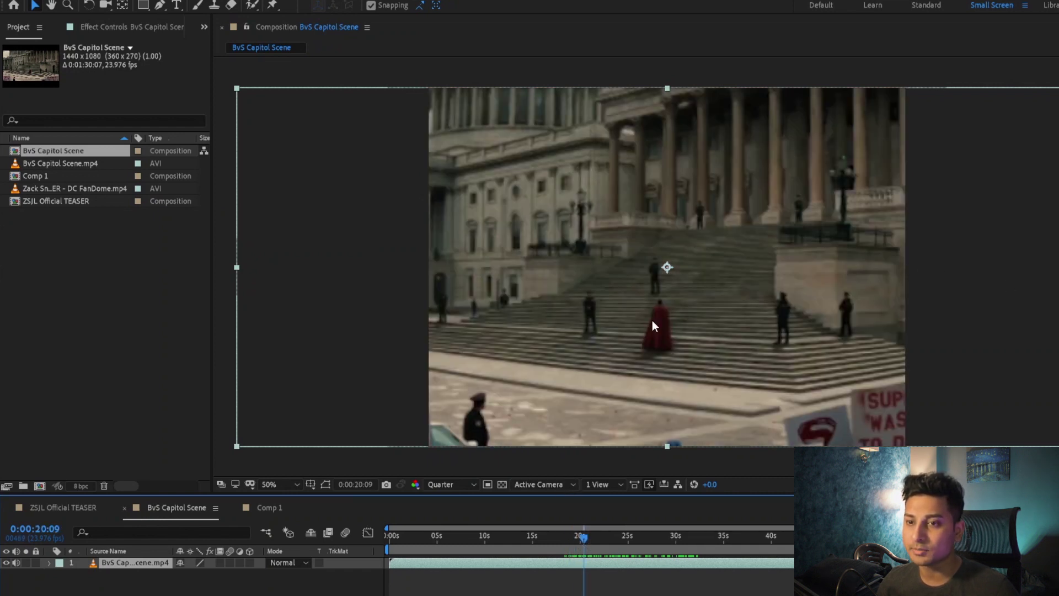
# Step: Add BvS Capitol Scene above ZSJL Official TEASER in Comp 1, then toggle the top layer to compare the pillarboxing
pyautogui.click(270, 507)
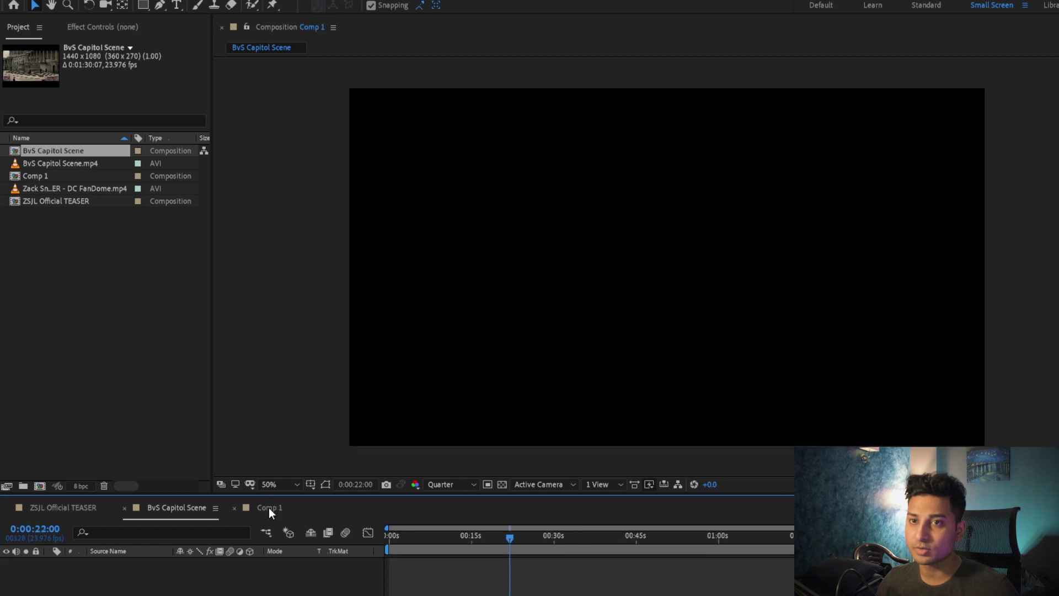
pyautogui.hotkey('ctrl', '/')
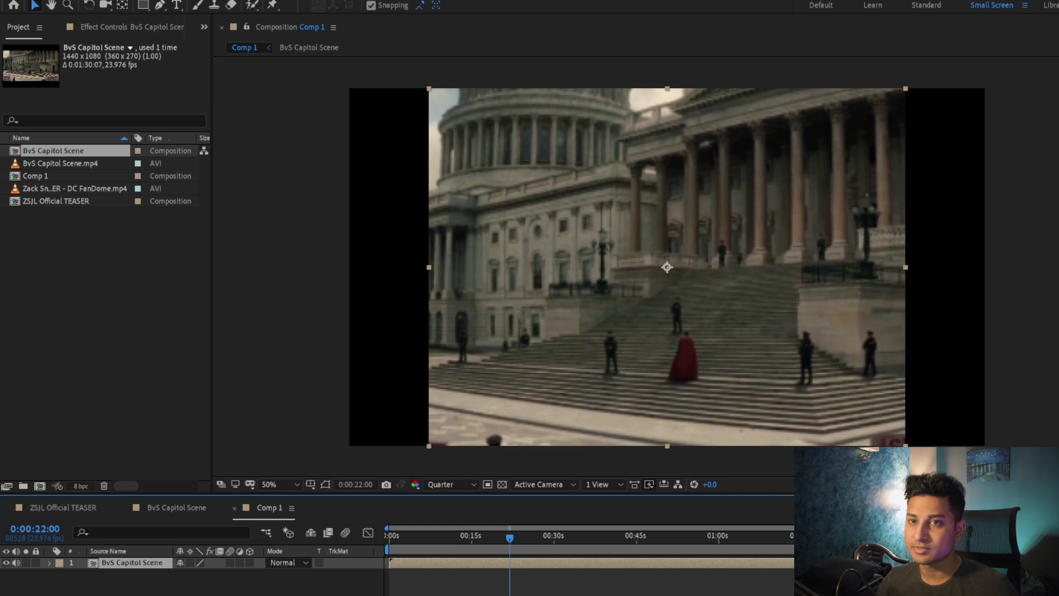
pyautogui.moveTo(55, 201); pyautogui.dragTo(10, 590)
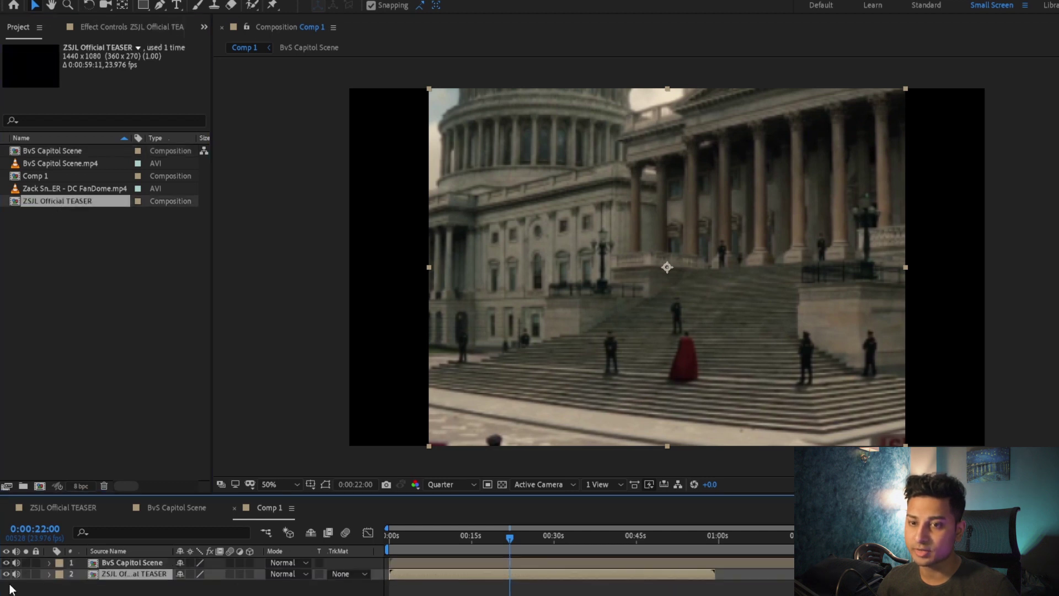
pyautogui.click(6, 562)
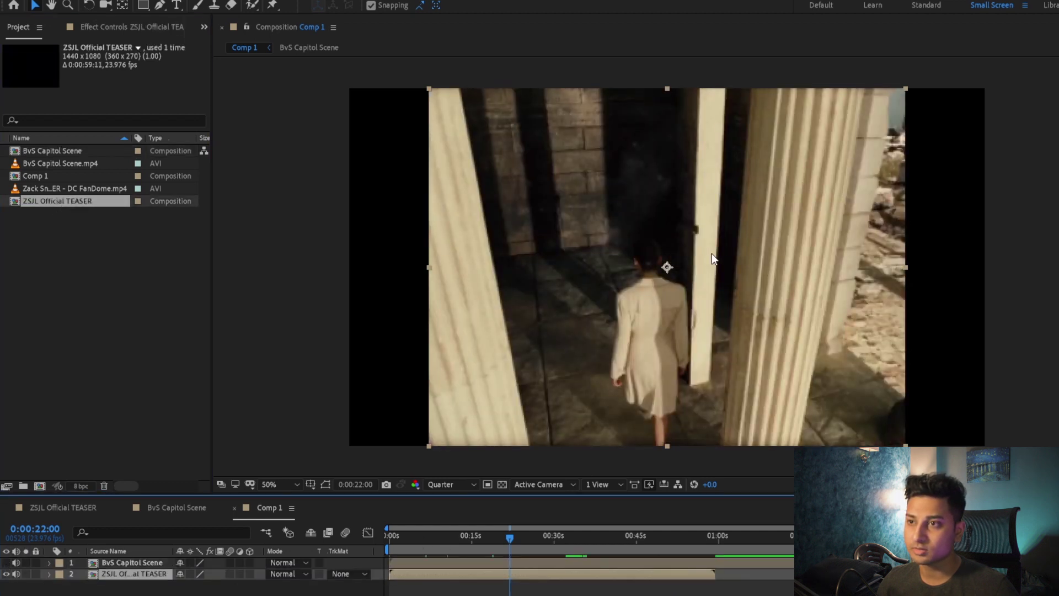
pyautogui.click(6, 563)
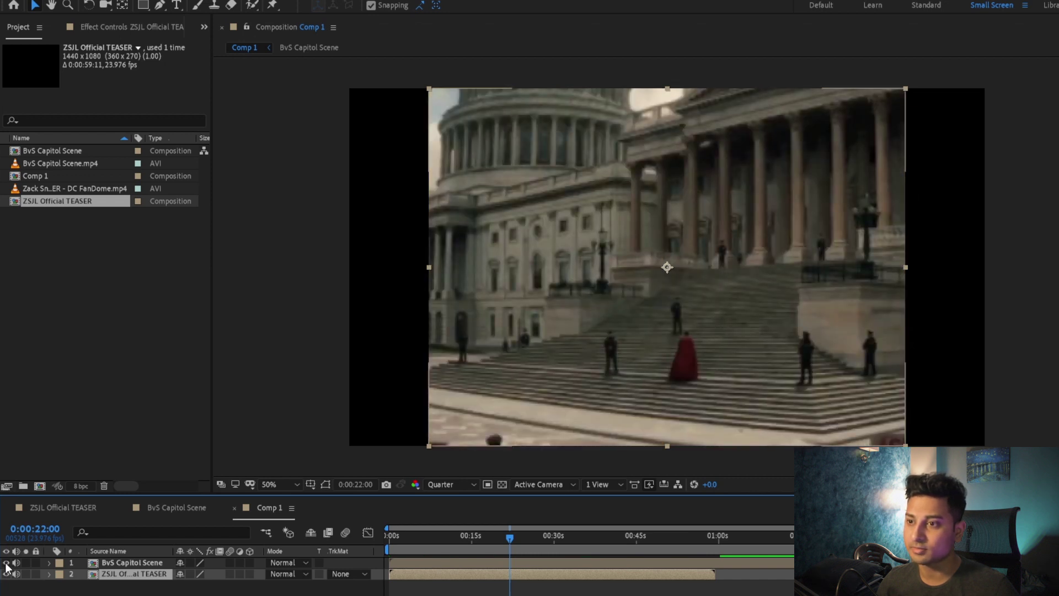
pyautogui.moveTo(508, 535); pyautogui.dragTo(466, 546)
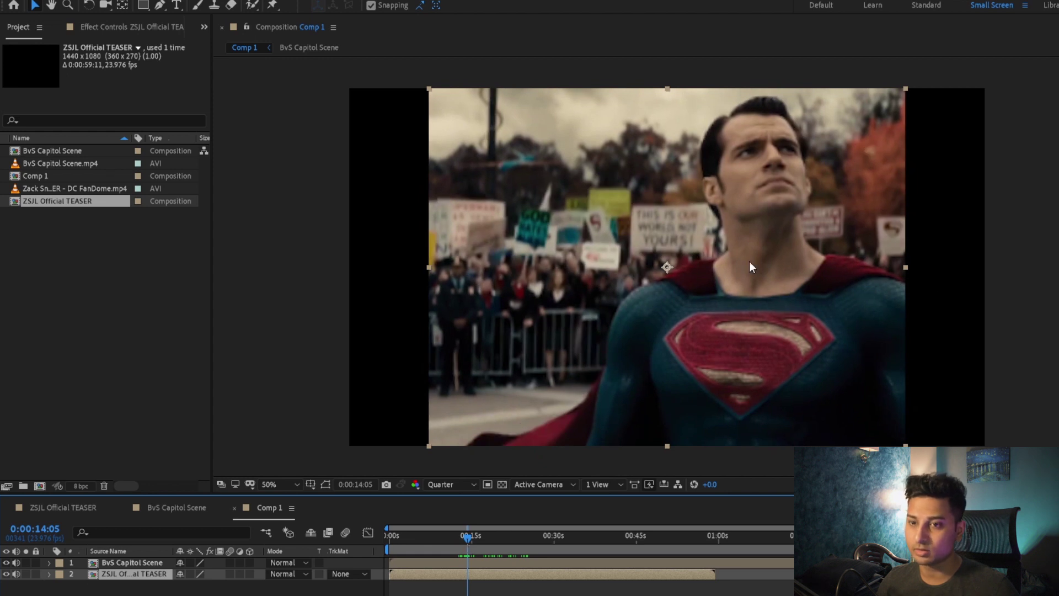
# Step: Shift the Capitol footage left inside BvS Capitol Scene, then select the comp renamed MAIN
pyautogui.doubleClick(468, 561)
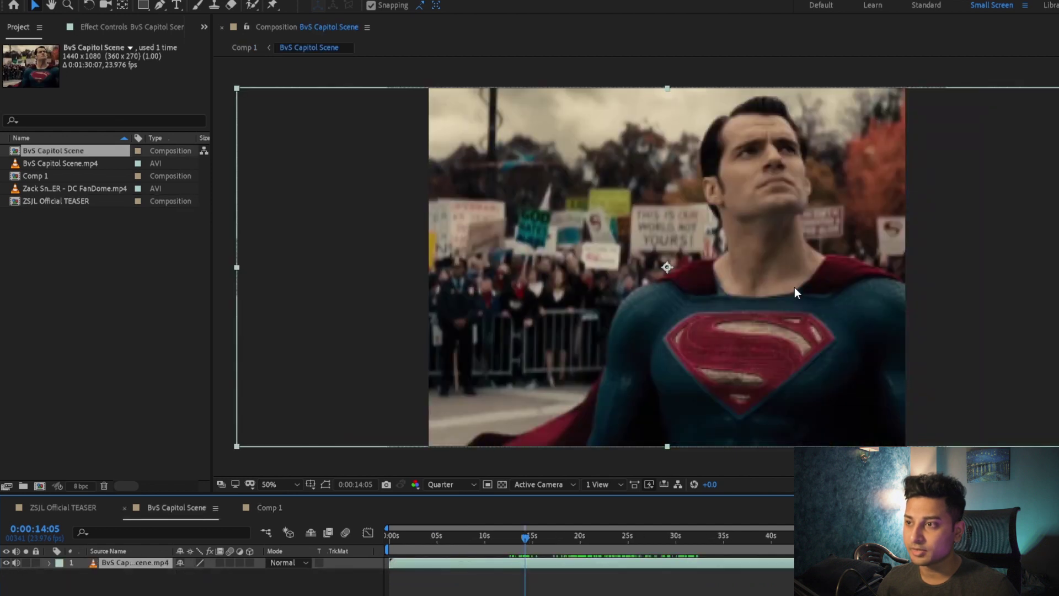
pyautogui.moveTo(796, 394); pyautogui.dragTo(612, 396)
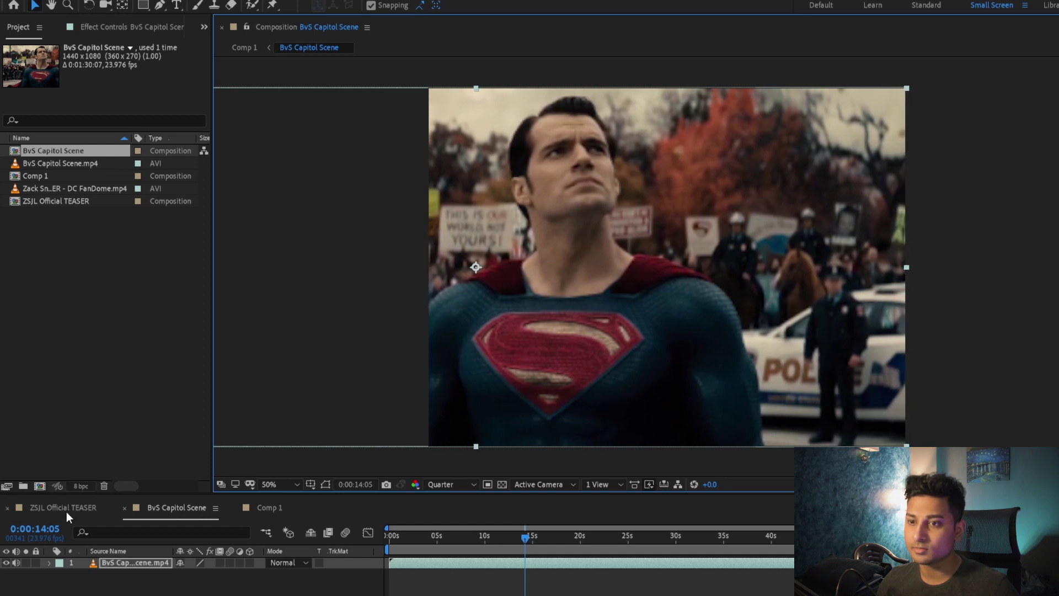
pyautogui.click(265, 508)
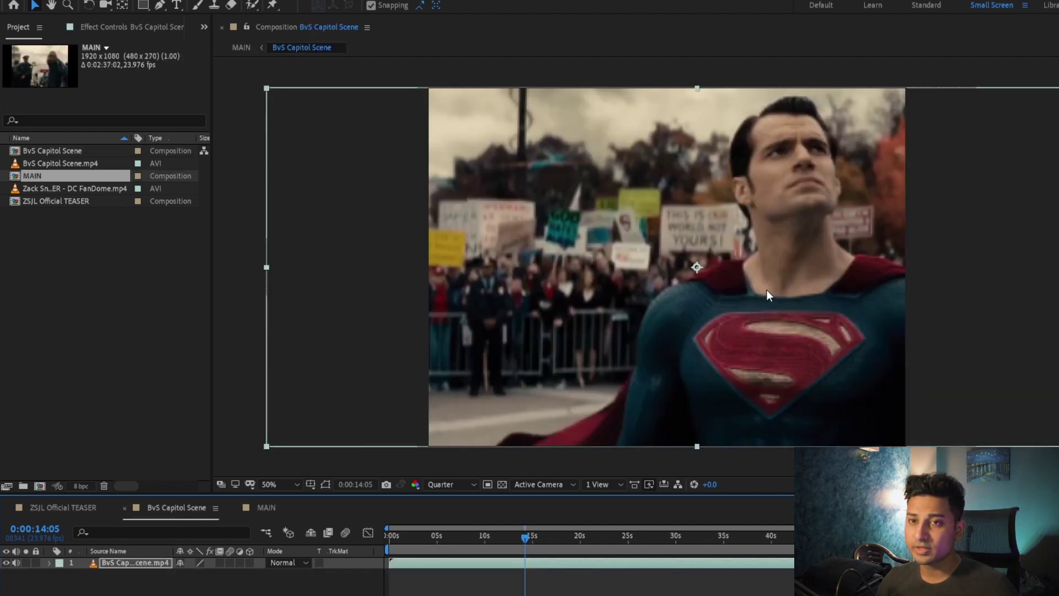
pyautogui.click(45, 154)
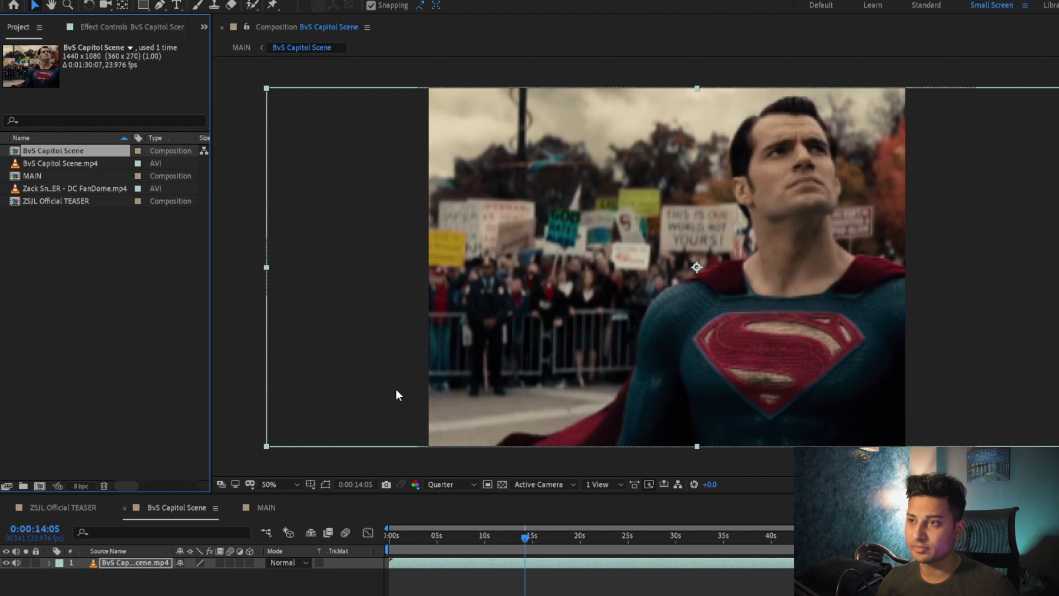
pyautogui.click(42, 173)
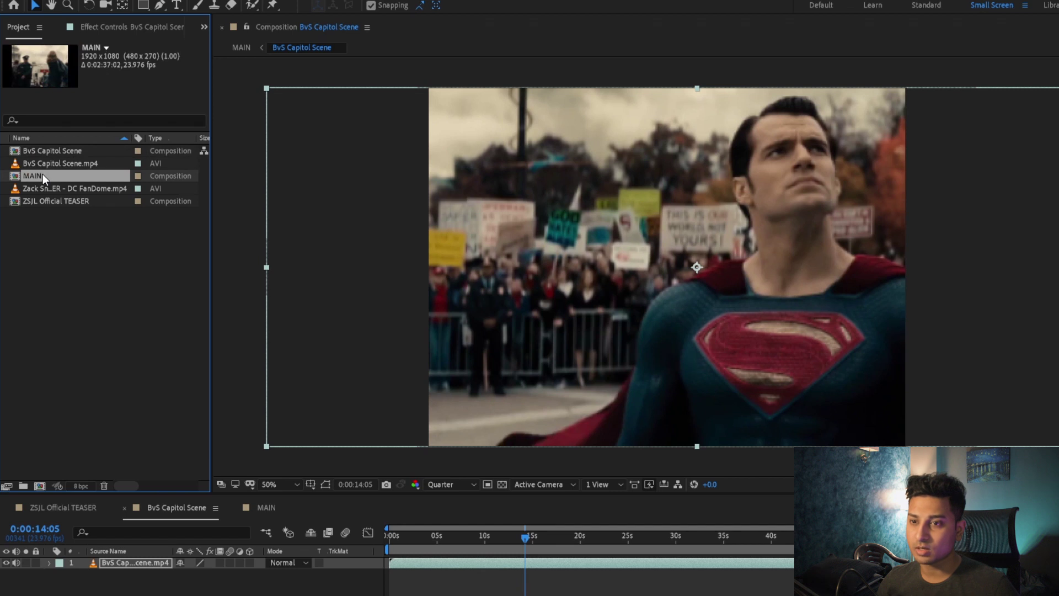
# Step: Open MAIN from the Project panel to show the pillarboxed Capitol scene above the teaser
pyautogui.doubleClick(42, 174)
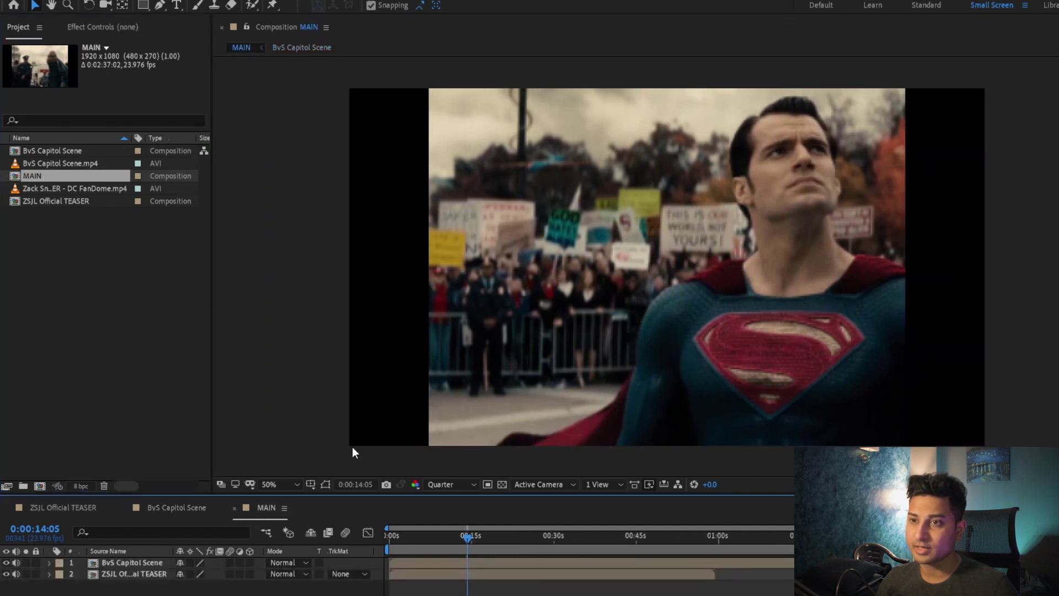